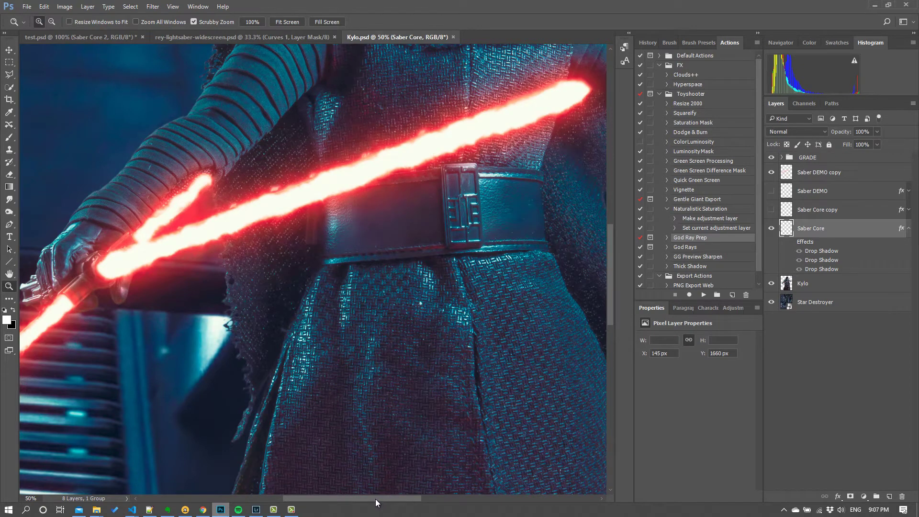
Zoom in on the crossguard saber hilt to 66.7% and scroll to frame the blades
drag(375, 499, 361, 499)
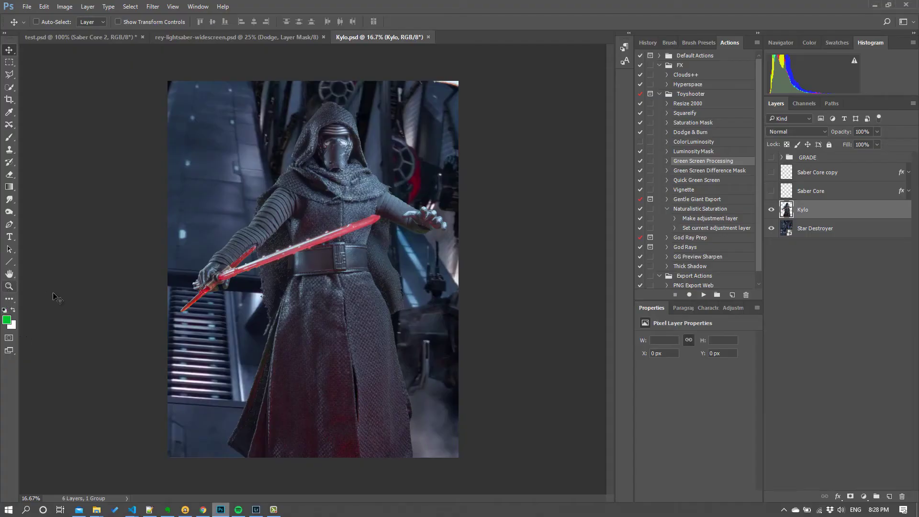
key(z)
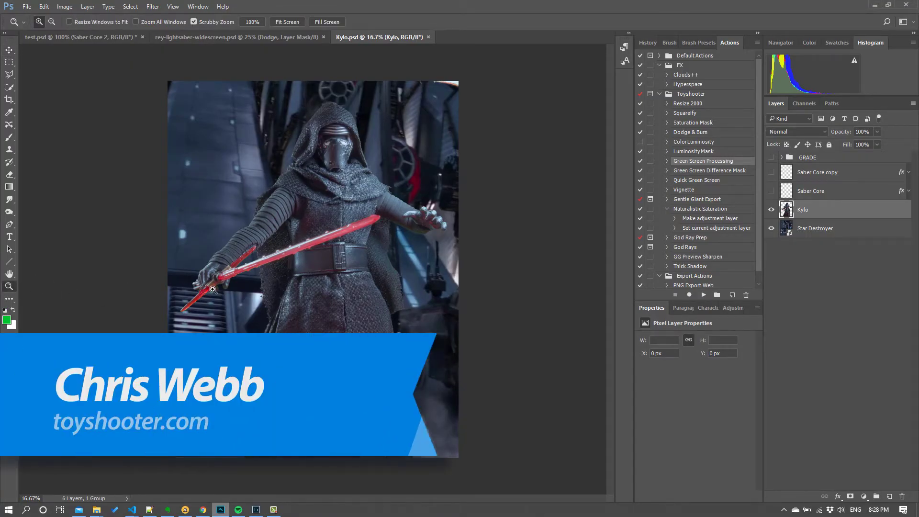
click(220, 283)
click(213, 288)
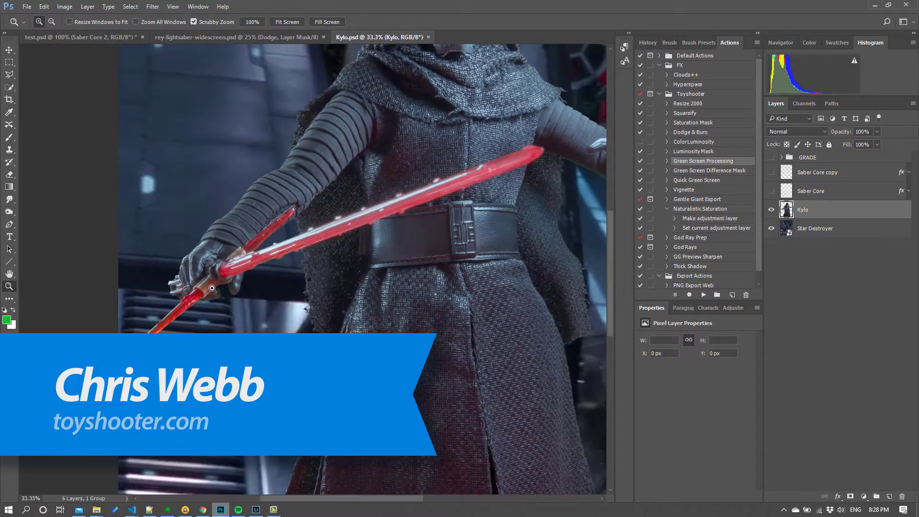
click(213, 289)
click(213, 289)
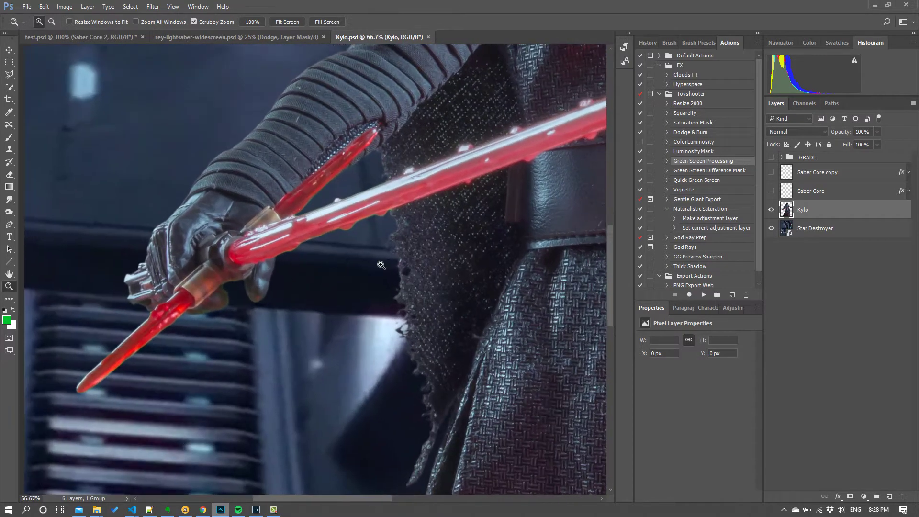
click(175, 271)
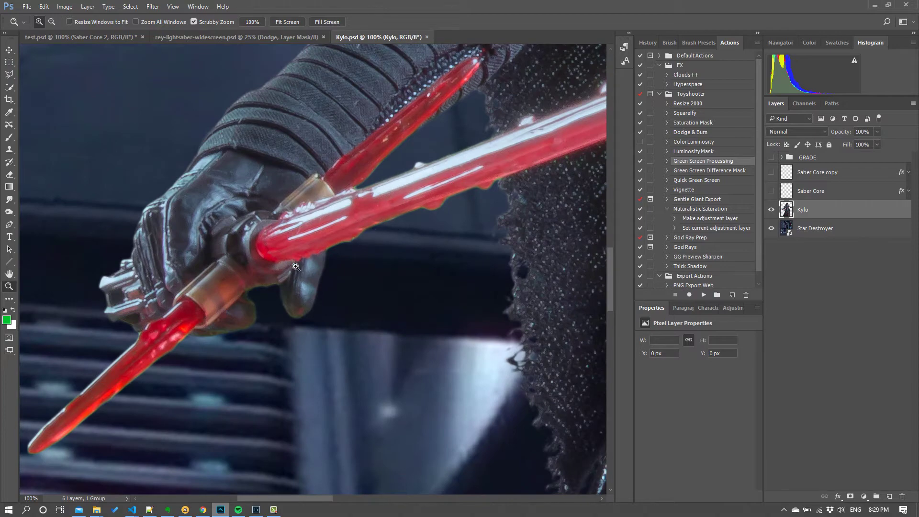
alt+click(389, 252)
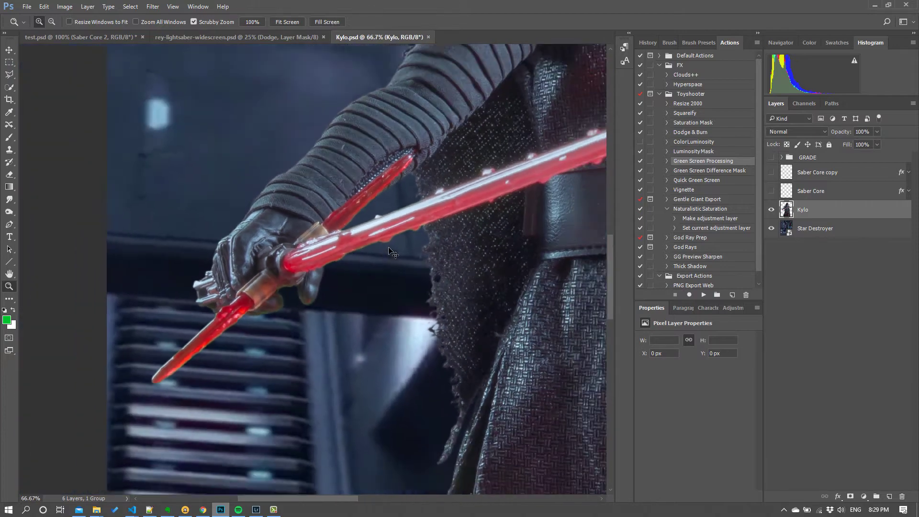
key(ctrl+plus)
key(ctrl+plus)
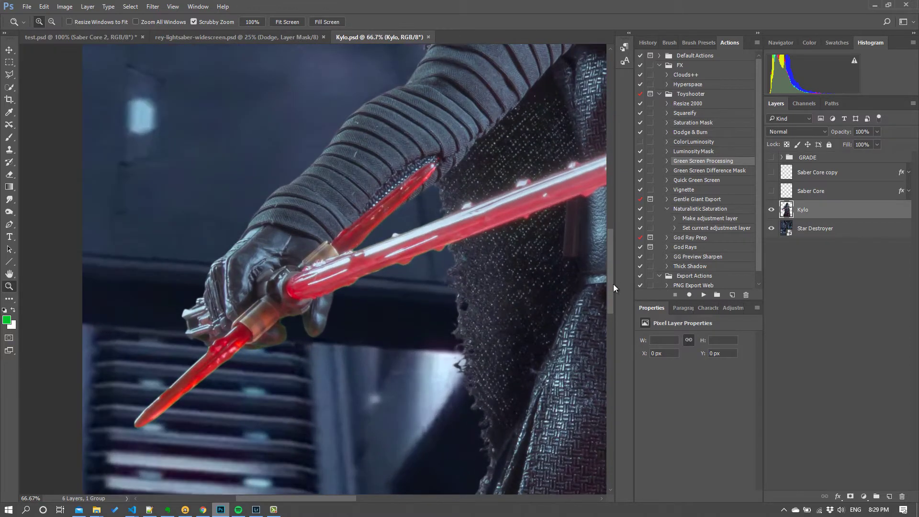
scroll(614, 287, down, 4)
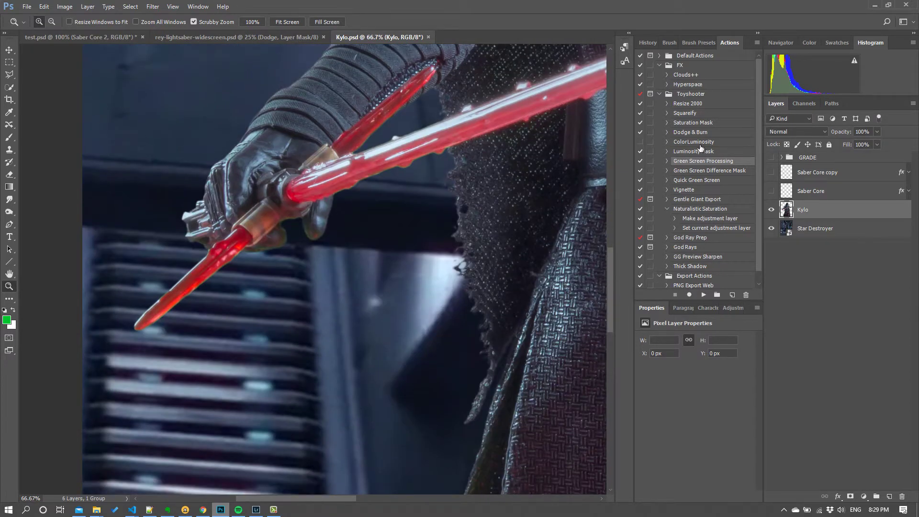
Add a new empty layer above the Saber Core copy layer
click(839, 191)
click(837, 173)
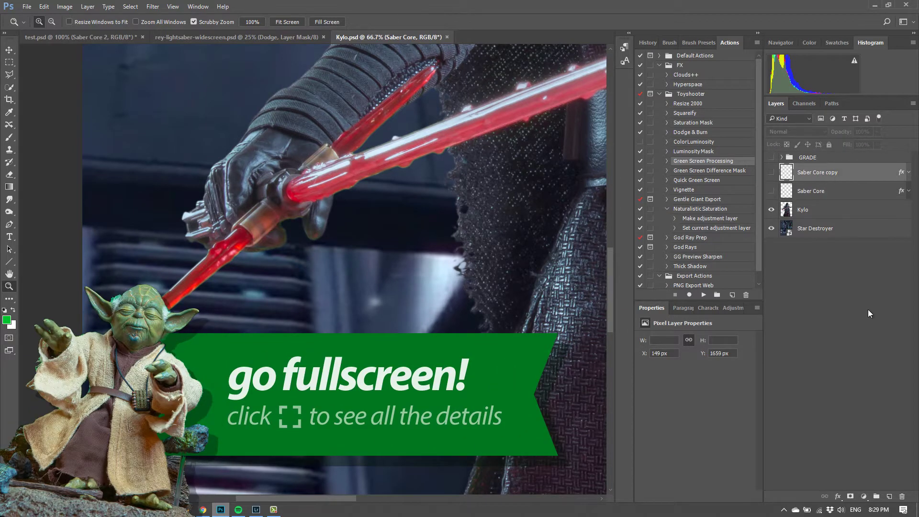
click(889, 496)
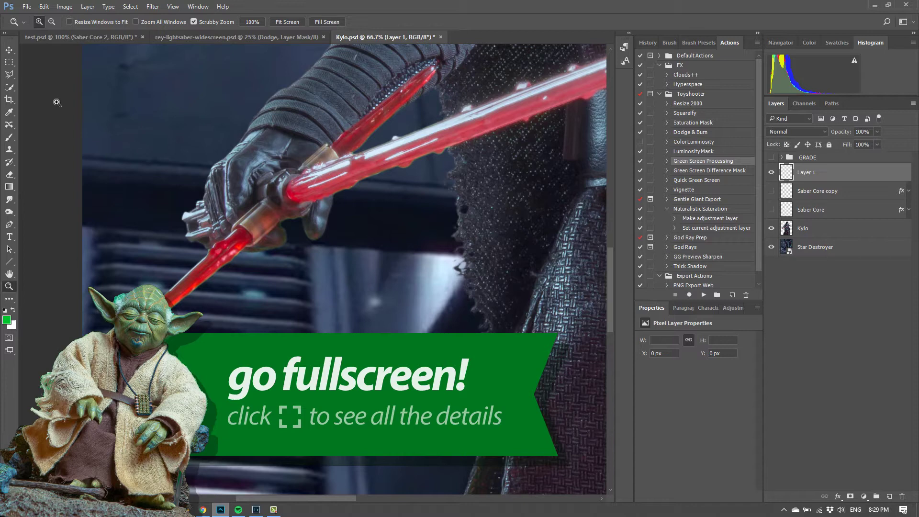
Trace closed Pen outlines around the lower and upper crossguard blades
key(p)
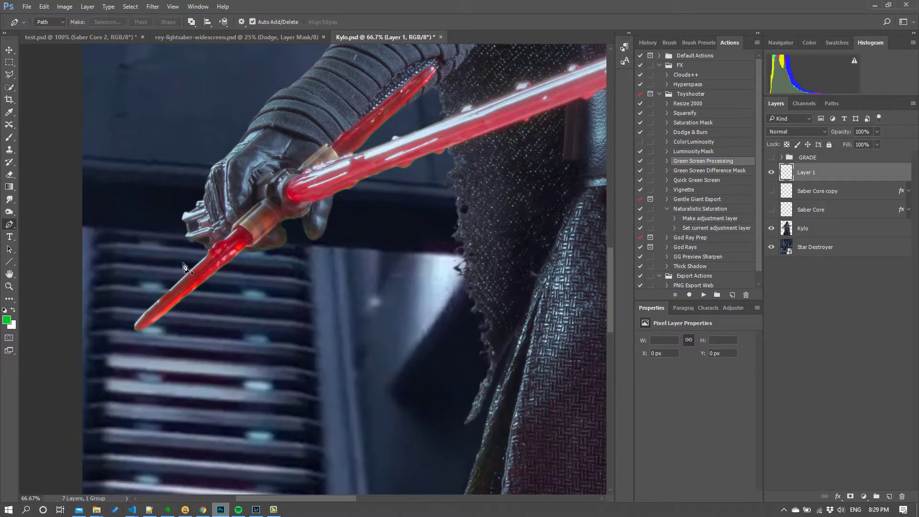
click(236, 228)
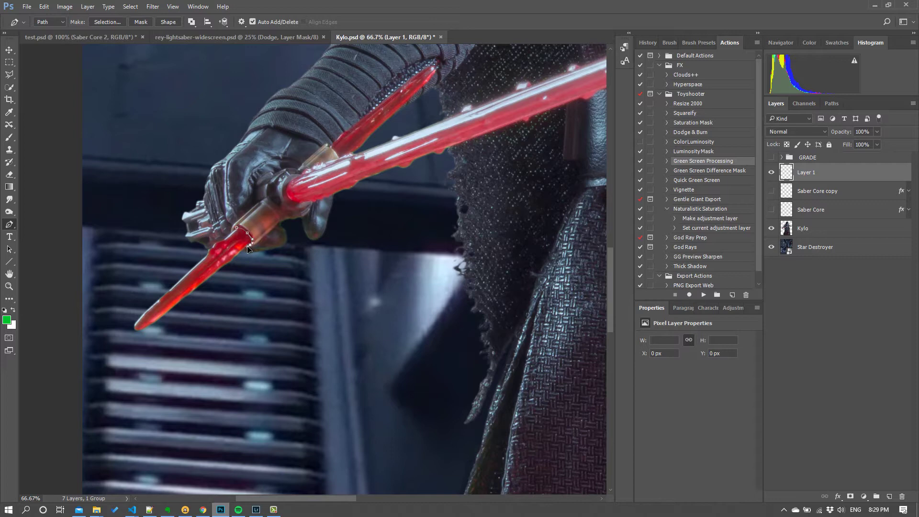
click(156, 322)
drag(133, 331, 135, 334)
click(239, 232)
click(331, 147)
click(429, 81)
click(432, 68)
click(331, 147)
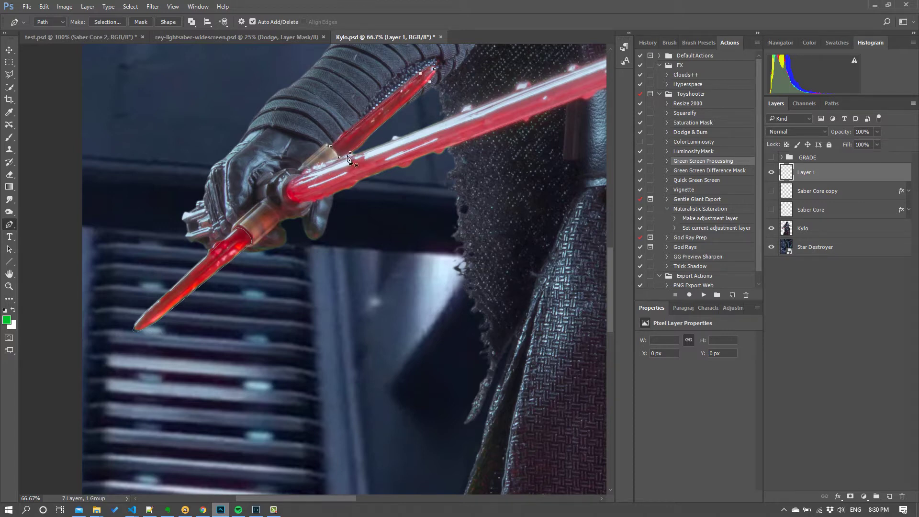
Trace a closed Pen outline along the main blade from its base to the tip
click(295, 181)
click(286, 193)
click(302, 203)
click(327, 196)
click(358, 187)
click(361, 183)
click(398, 166)
key(ctrl+minus)
key(ctrl+minus)
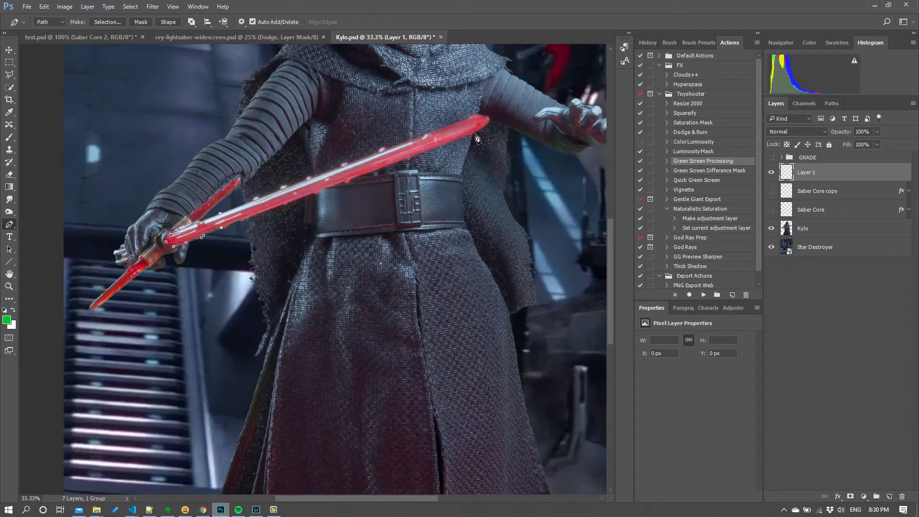
click(474, 135)
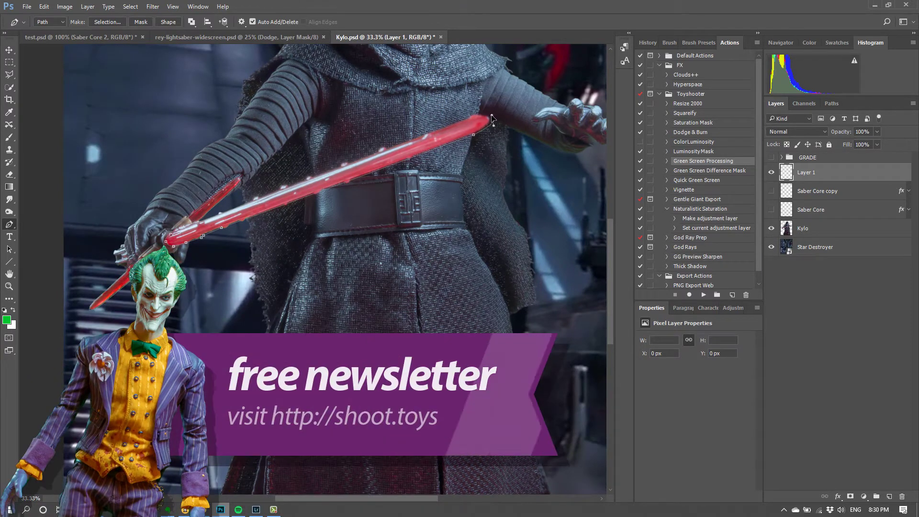
click(493, 119)
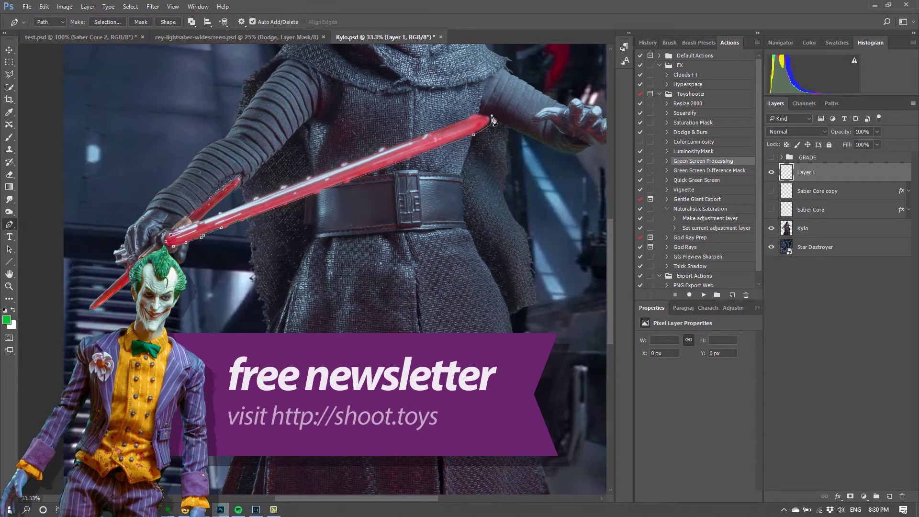
click(466, 121)
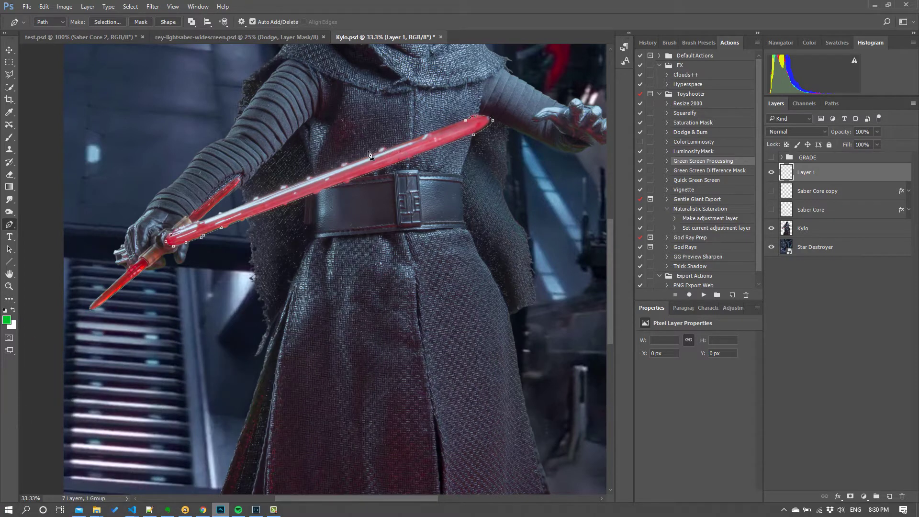
click(202, 222)
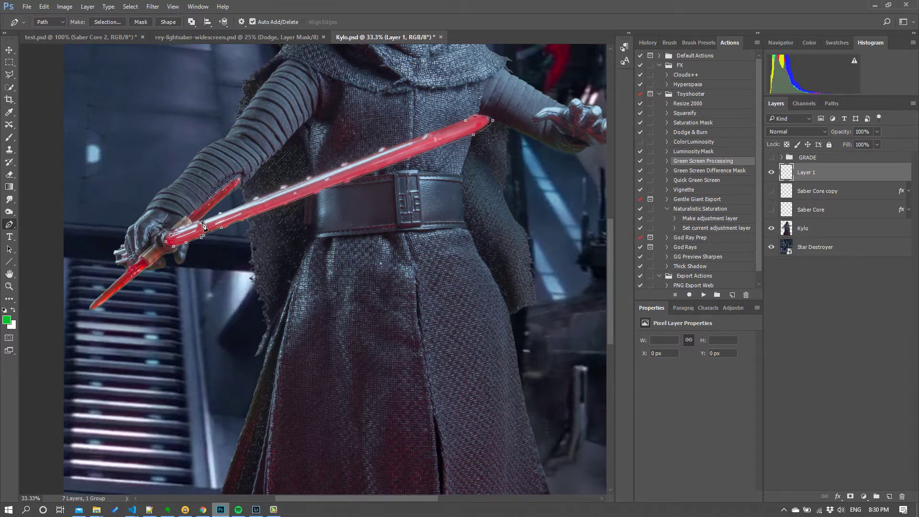
click(176, 230)
click(171, 238)
Rename Layer 1 to 'Saber DEMO'
click(9, 49)
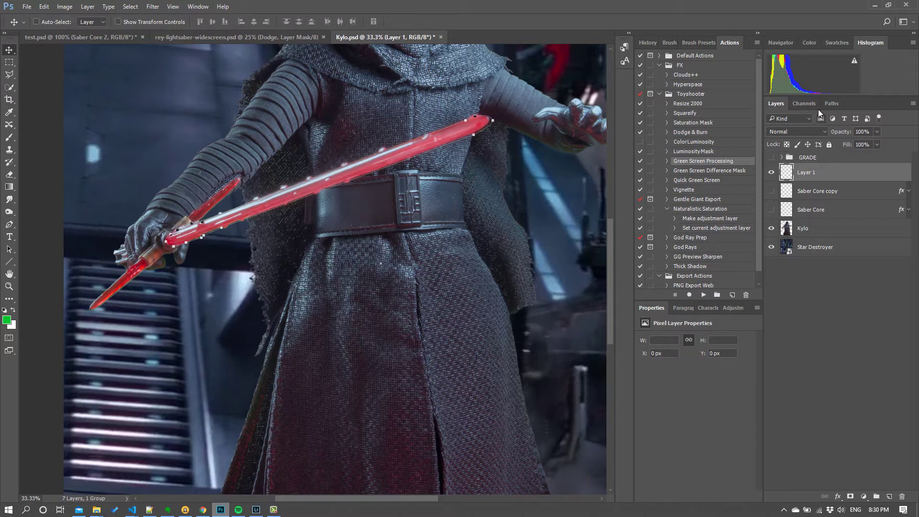
click(831, 105)
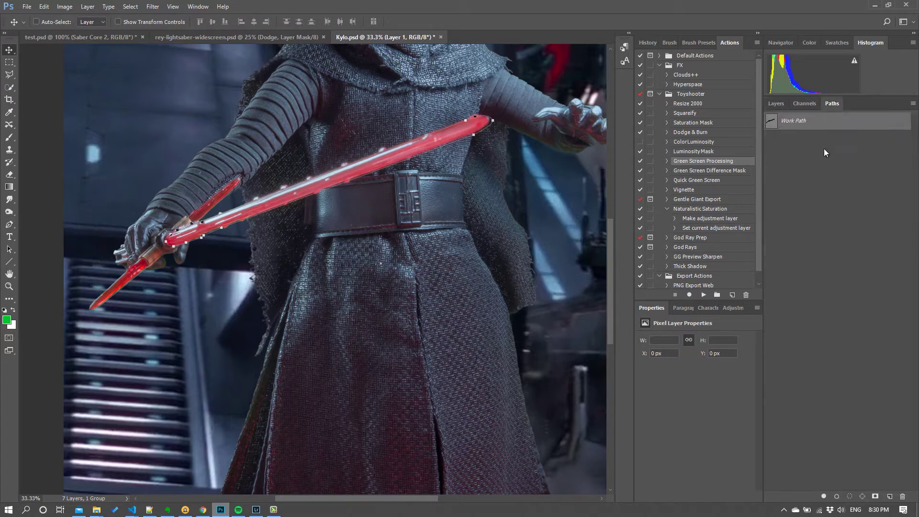
right_click(792, 123)
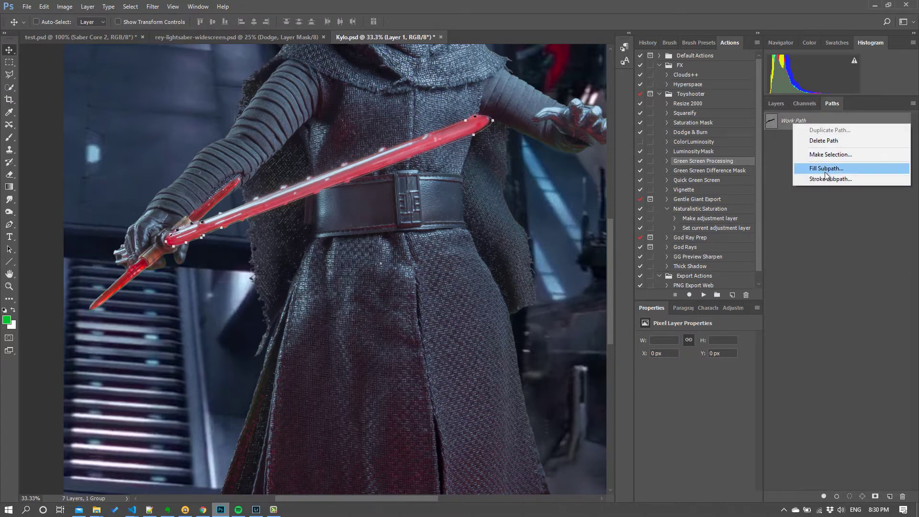
click(781, 102)
click(780, 103)
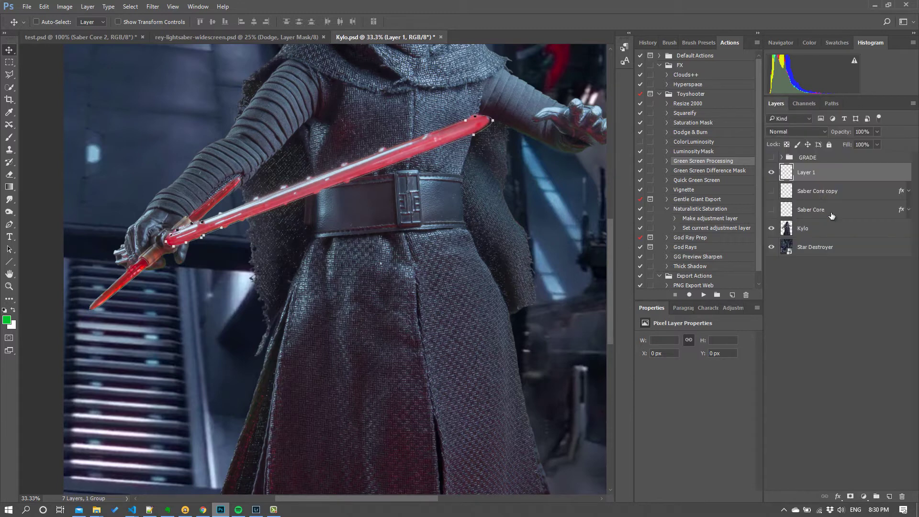
double_click(807, 173)
text(Saber DEMO)
key(Return)
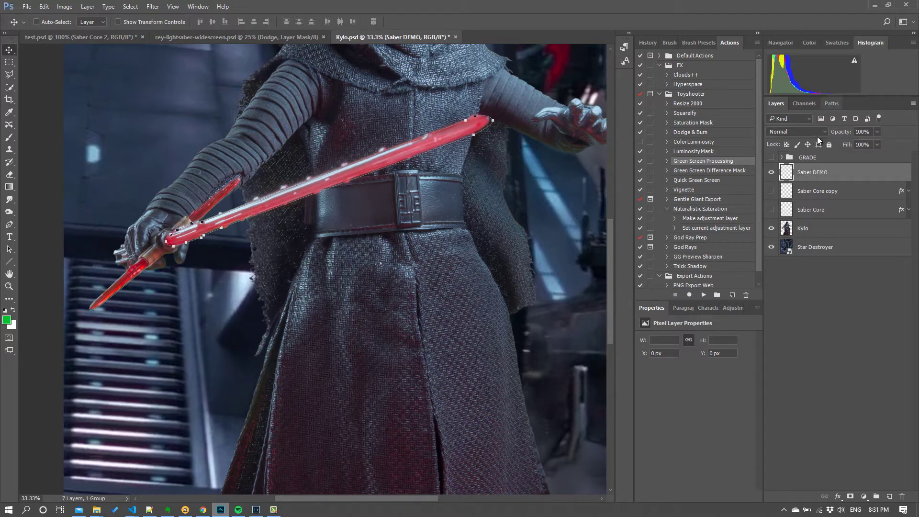
Fill the traced Work Path with white on Saber DEMO
click(832, 104)
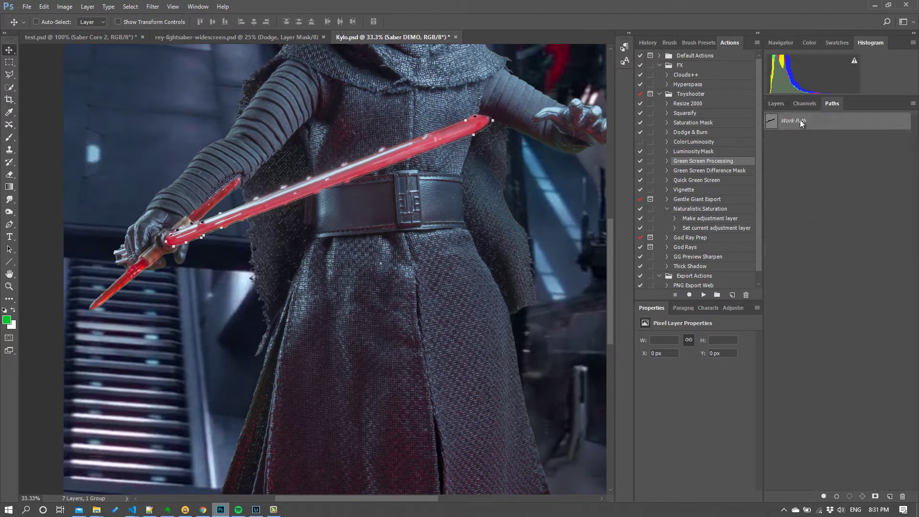
right_click(800, 120)
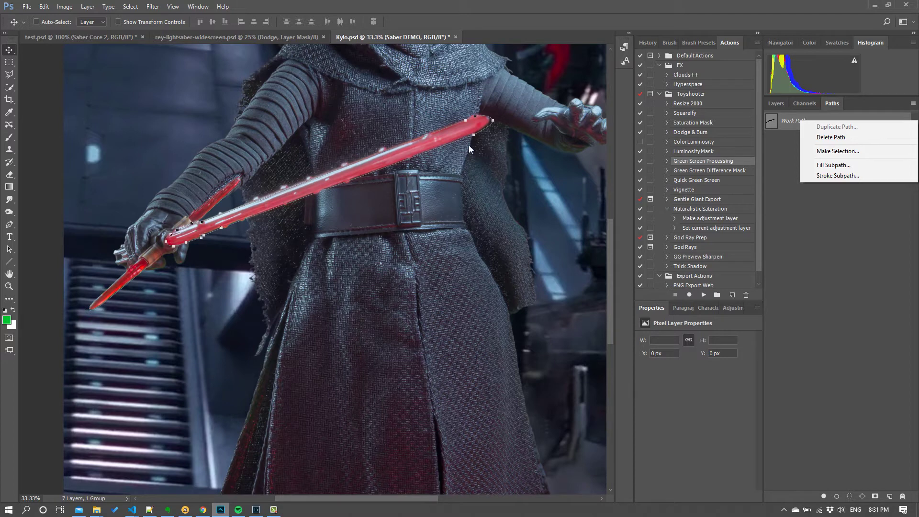
click(845, 164)
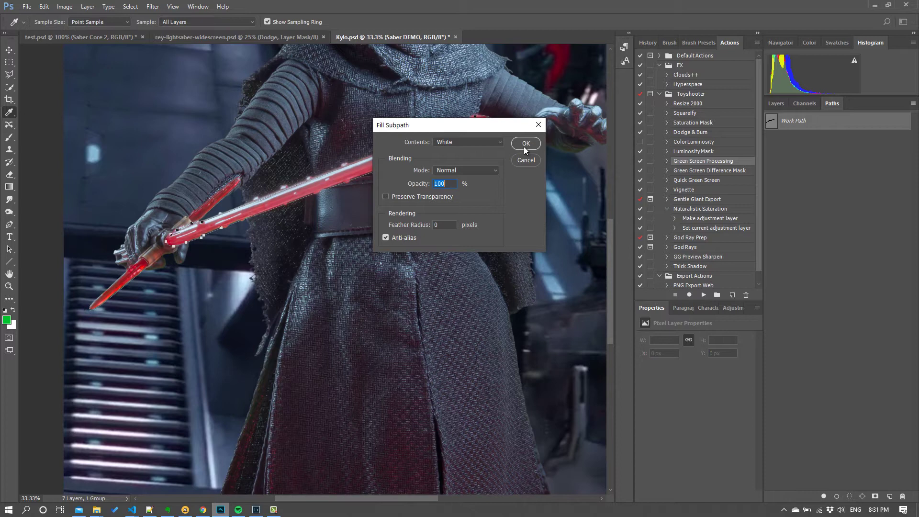
click(524, 145)
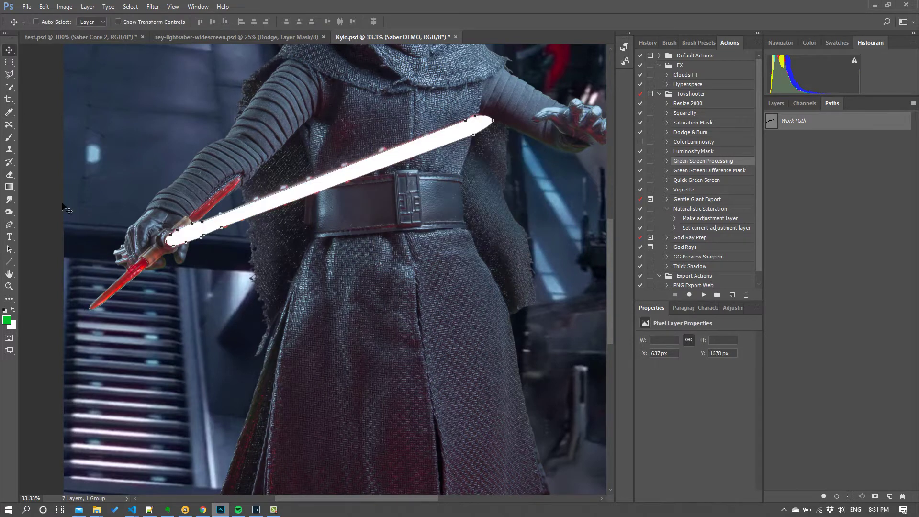
Select the lower blade's subpath and fill it with white
key(p)
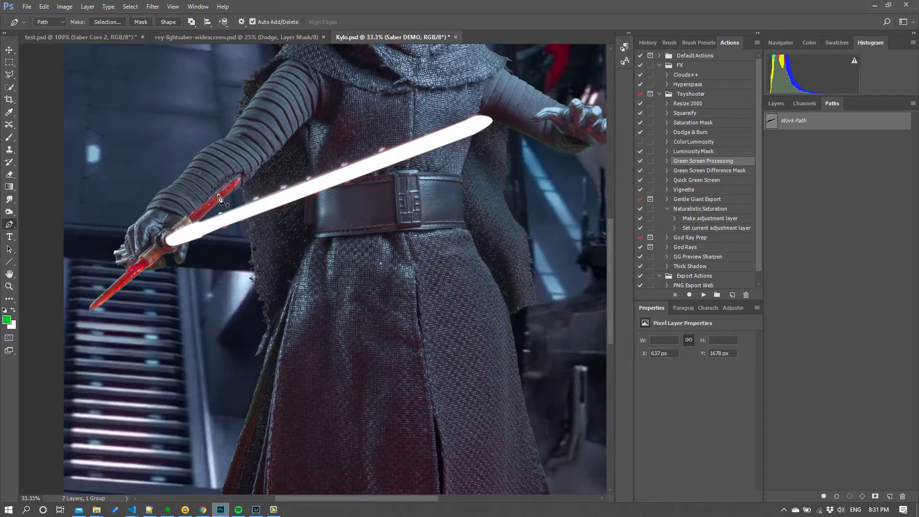
click(236, 180)
click(192, 219)
right_click(808, 120)
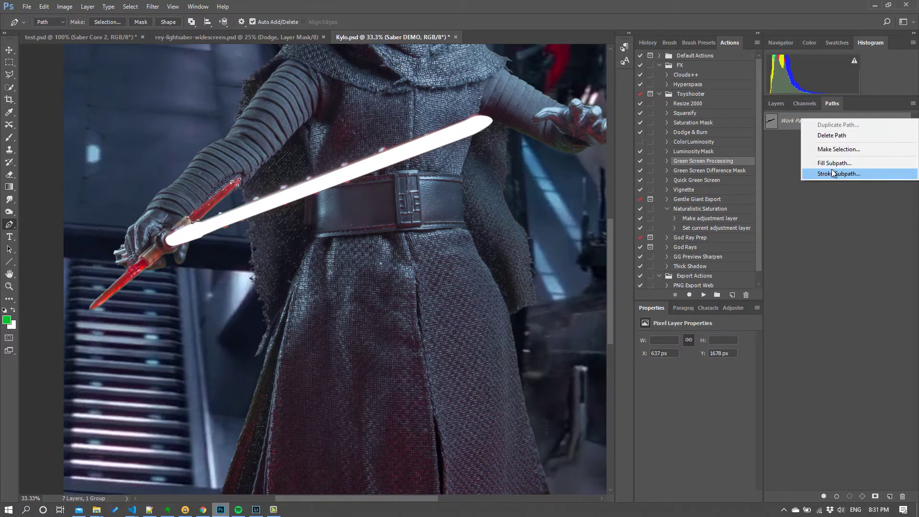
click(836, 164)
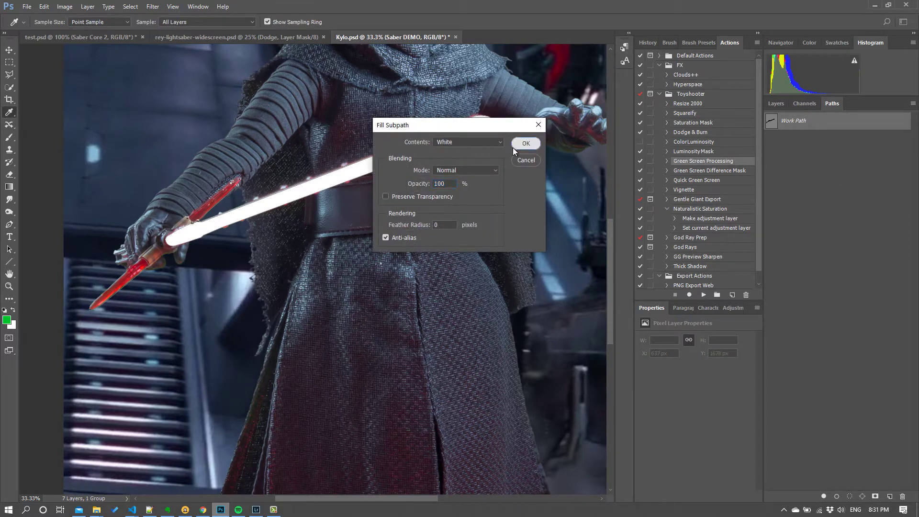
click(526, 145)
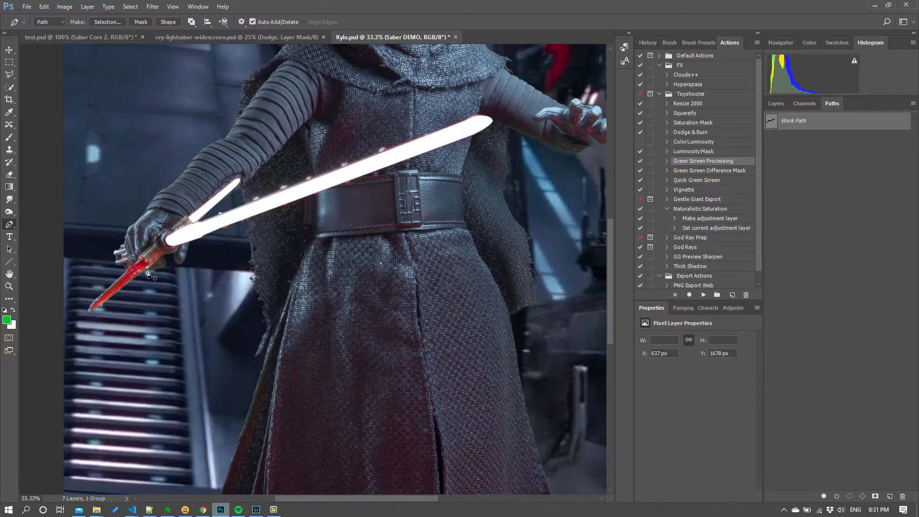
Fill the remaining traced path with white and deselect the Work Path
right_click(814, 128)
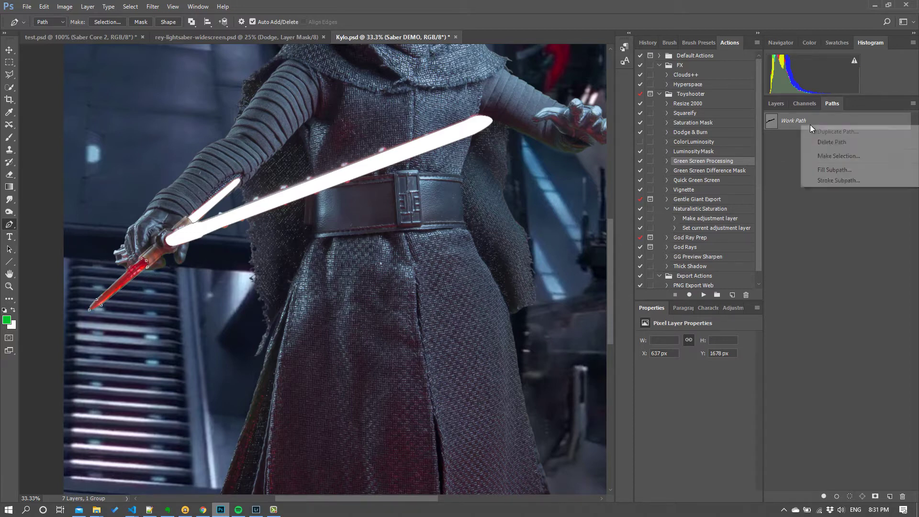
click(826, 171)
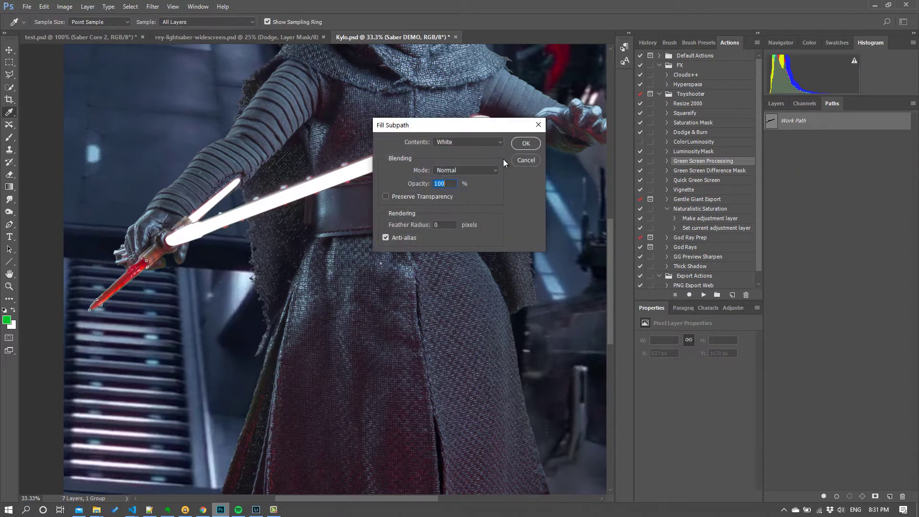
click(526, 144)
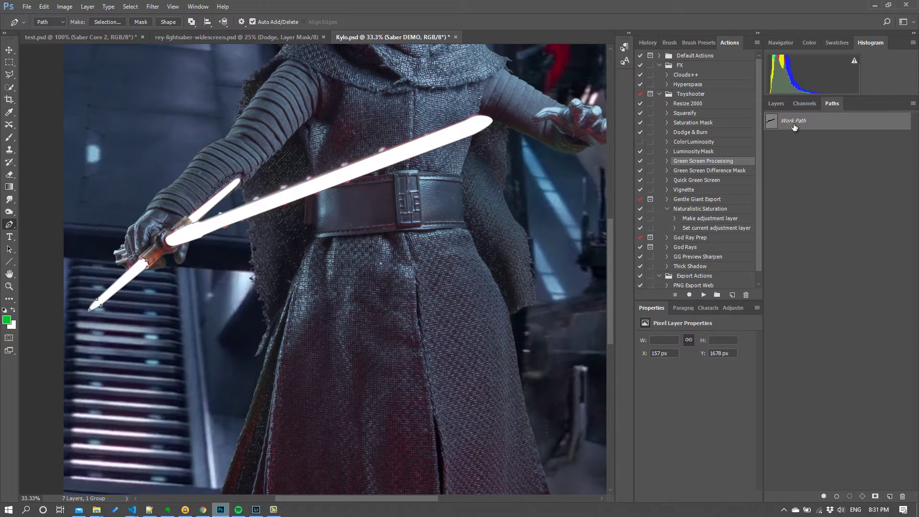
click(817, 156)
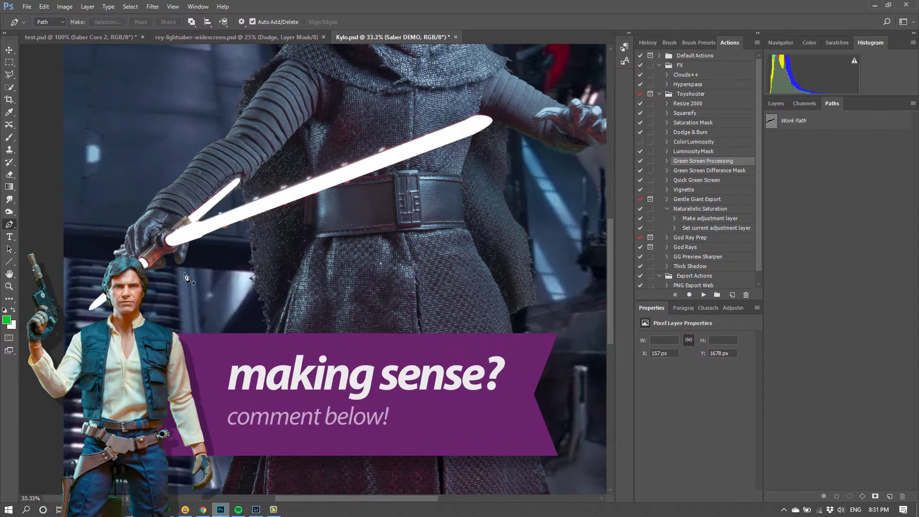
Duplicate Saber DEMO, hide the copy, and reselect the original Saber DEMO layer
click(776, 102)
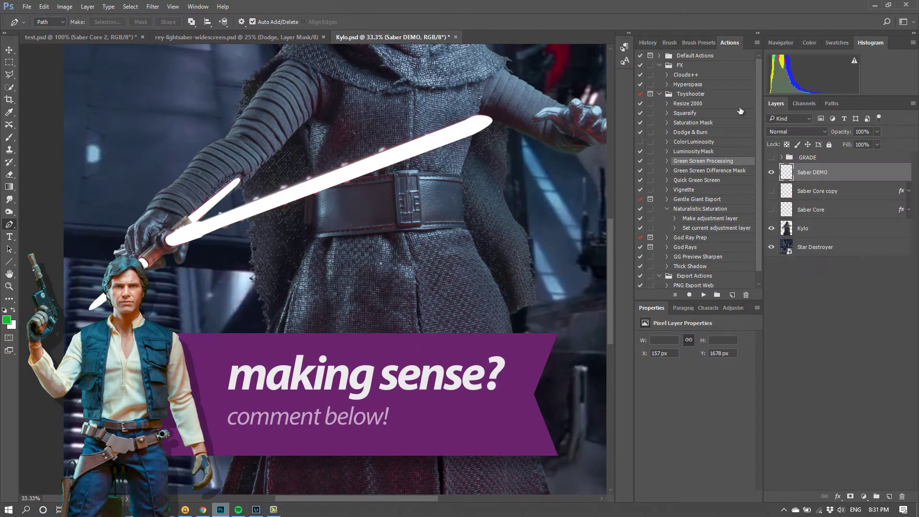
click(771, 171)
click(771, 172)
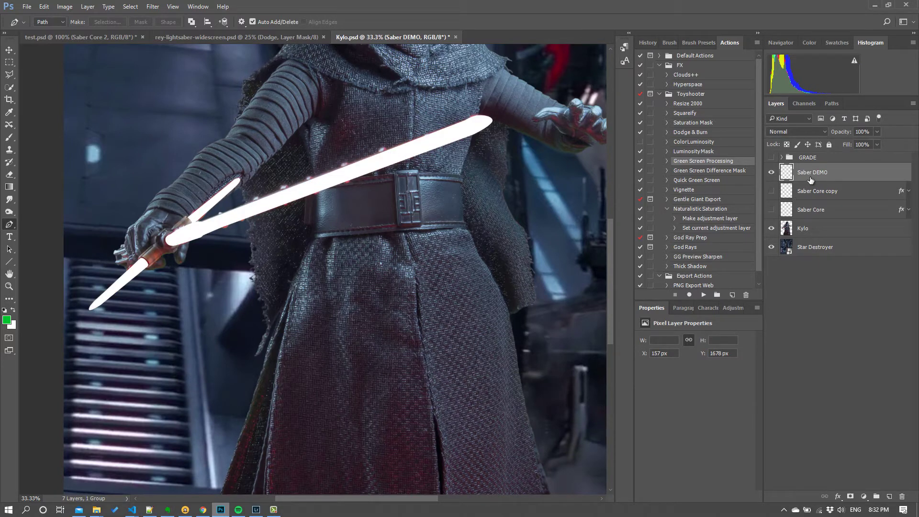
drag(816, 178, 889, 496)
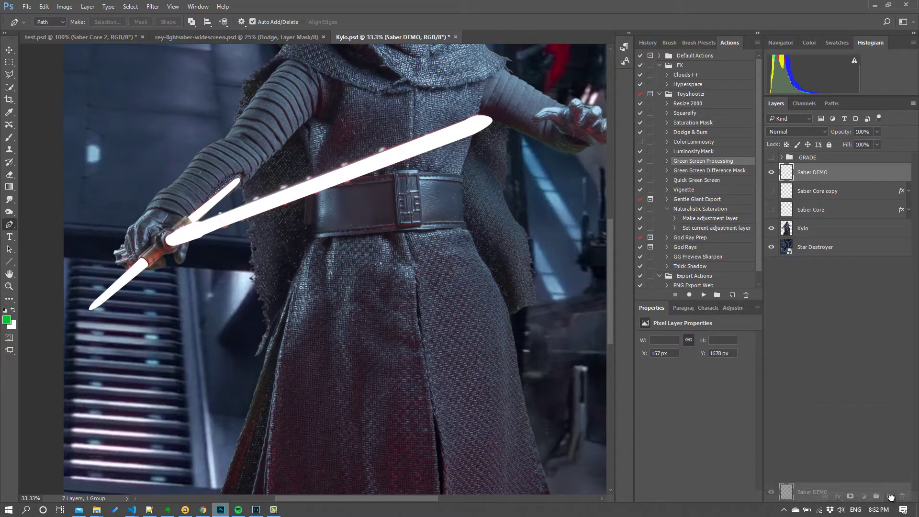
click(771, 173)
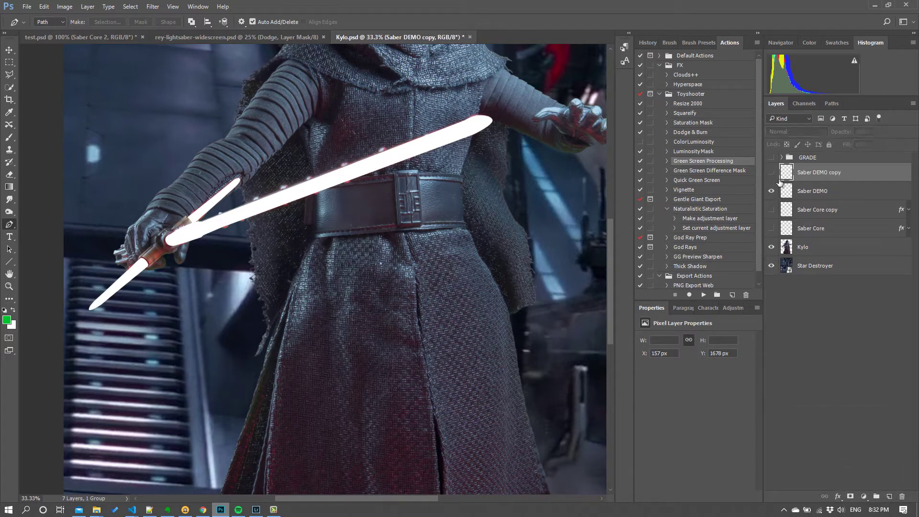
click(820, 193)
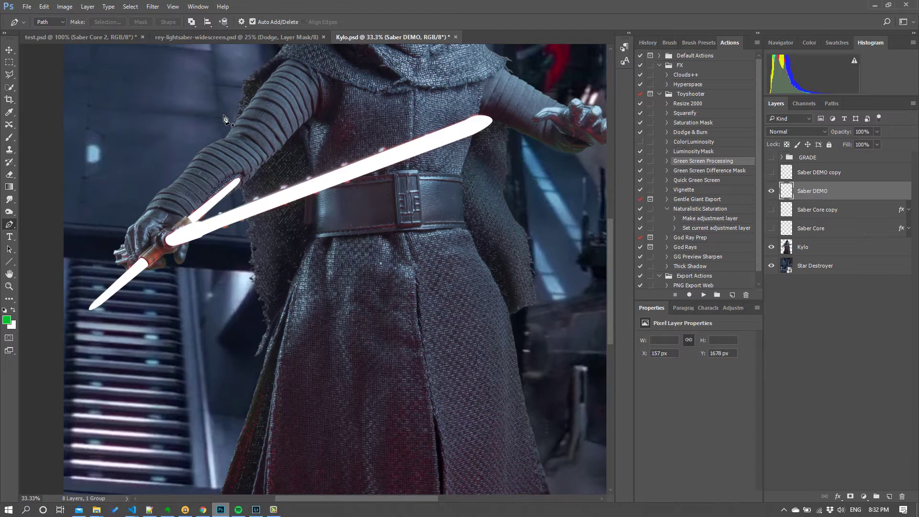
Open Field Blur and place blur pins at the crossguard and the saber tip
click(153, 7)
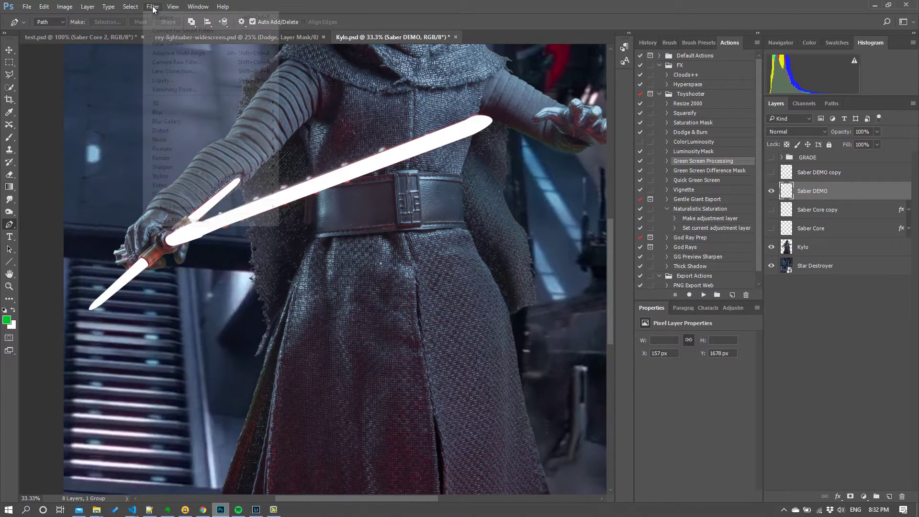
mouse_move(234, 111)
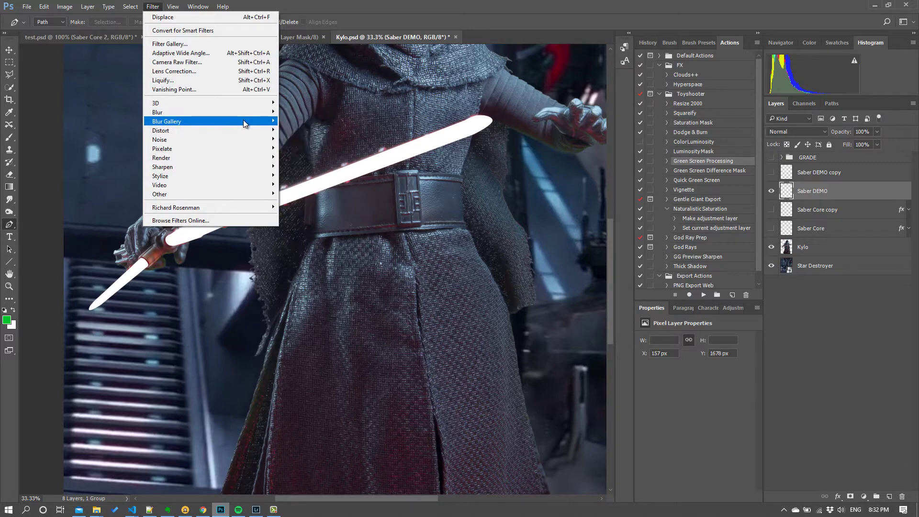
click(297, 121)
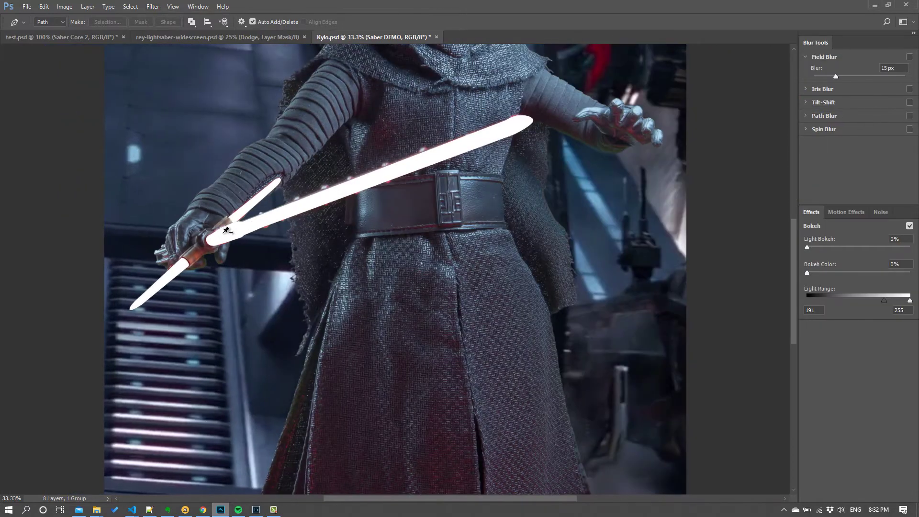
click(214, 241)
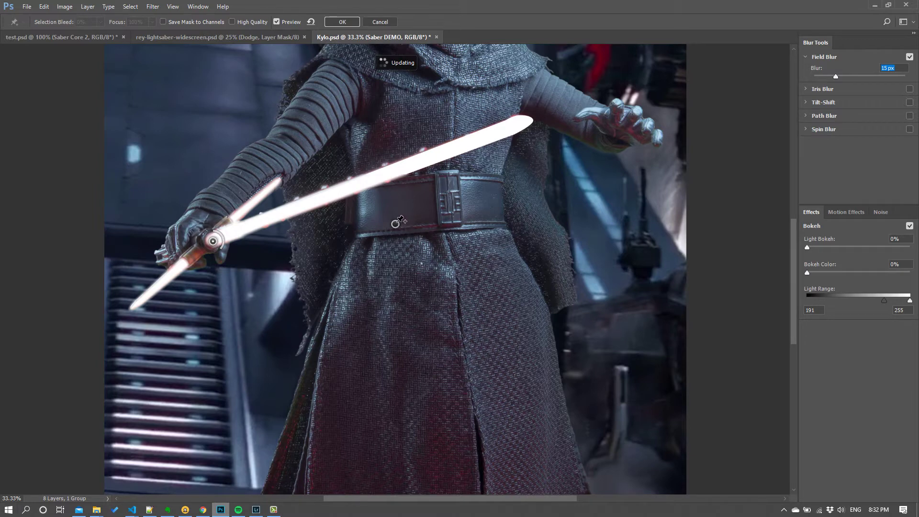
click(396, 224)
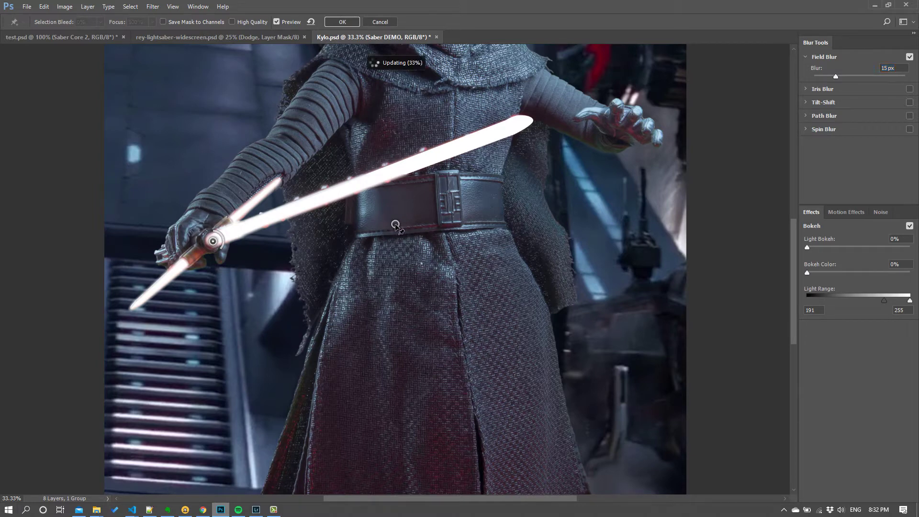
drag(396, 225, 519, 121)
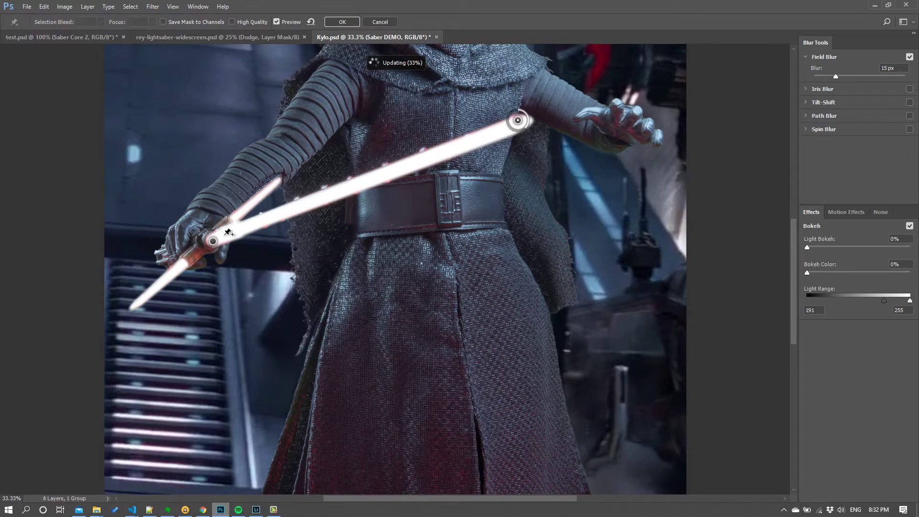
click(213, 242)
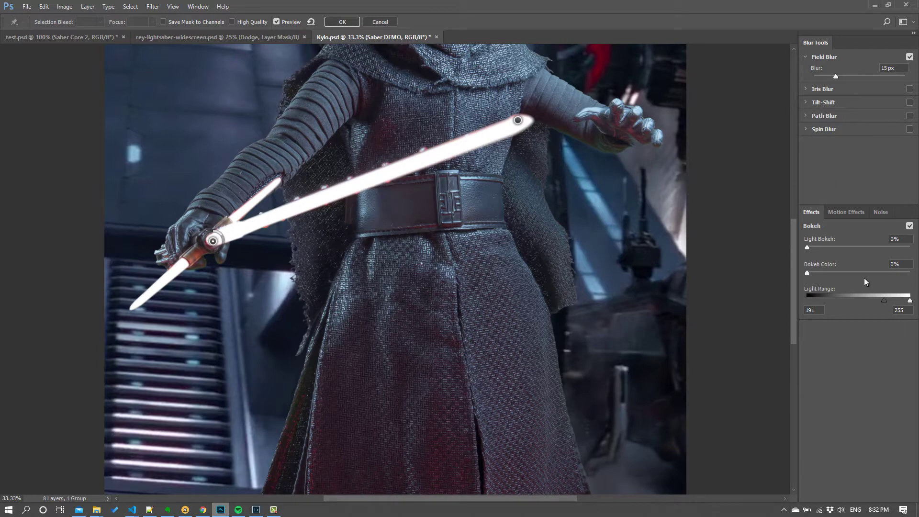
Set Light Bokeh and Bokeh Color to 13% and apply the Field Blur
drag(807, 248, 814, 248)
click(519, 121)
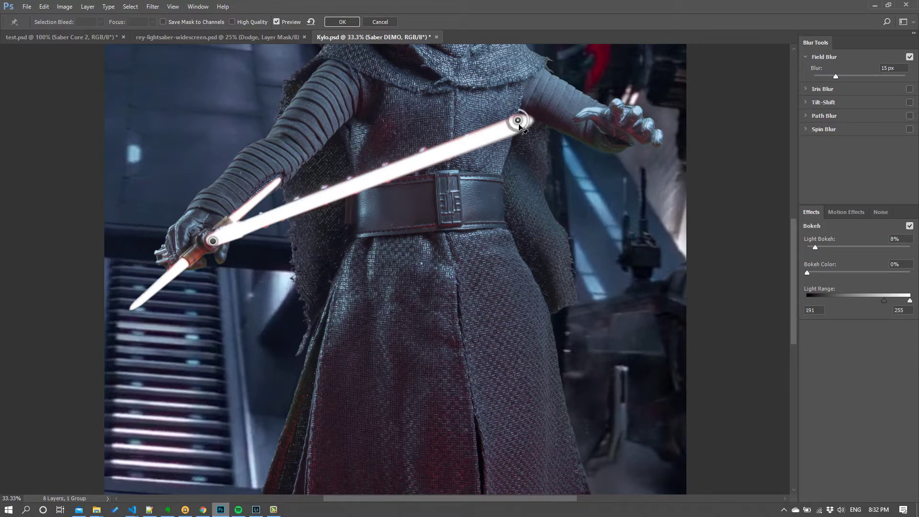
click(820, 247)
click(820, 272)
click(342, 22)
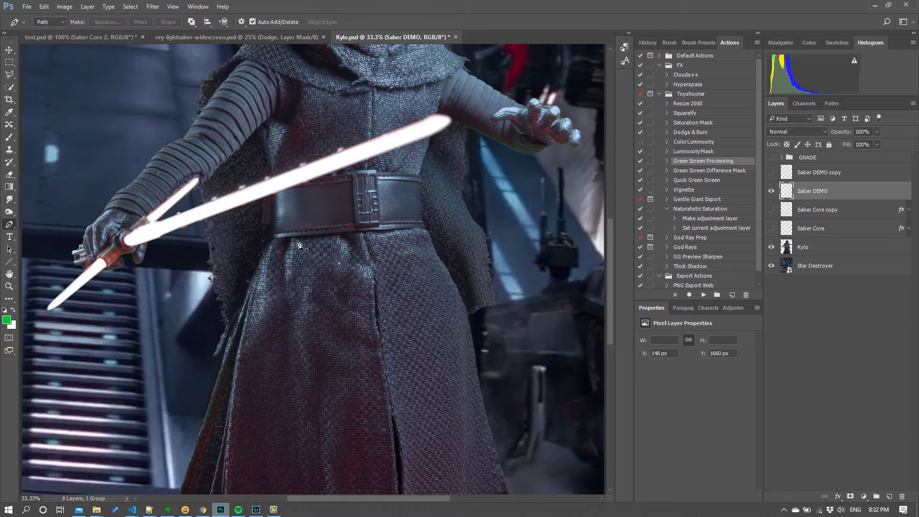
In Saber DEMO's Blending Options, enable three red Drop Shadow effects
click(10, 48)
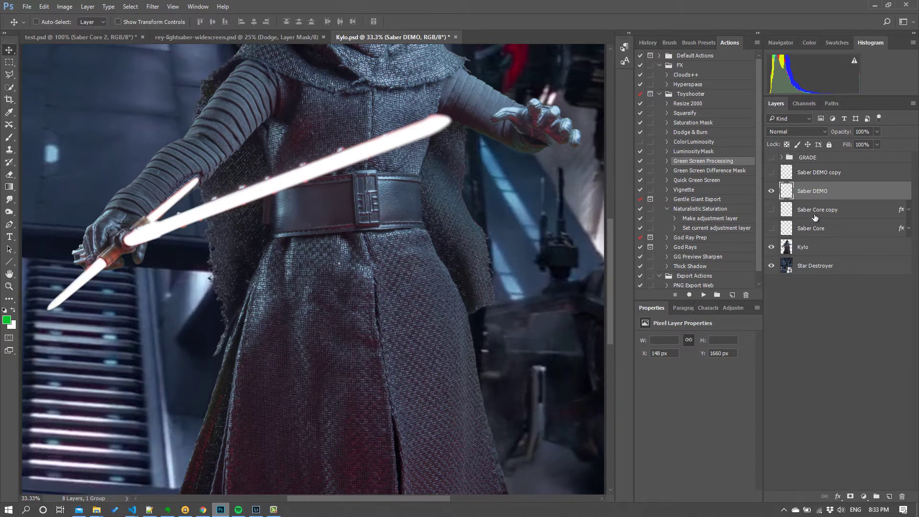
right_click(820, 192)
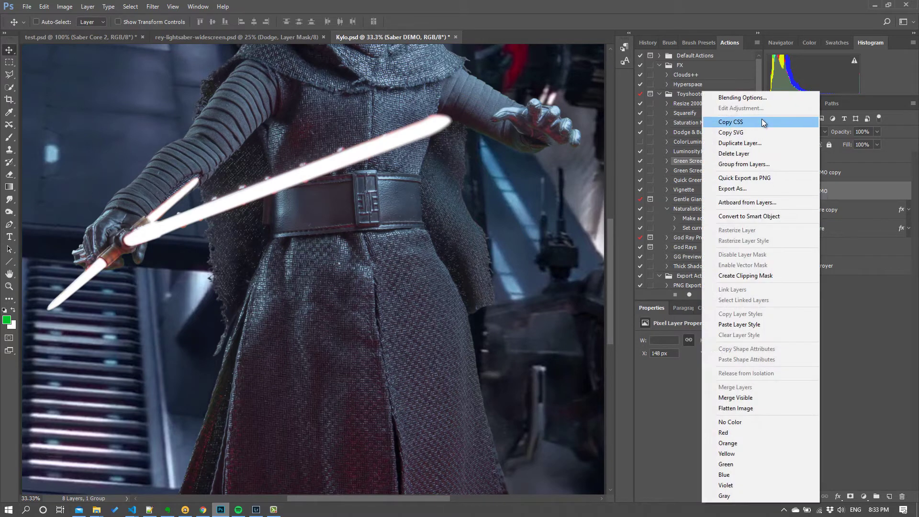
click(741, 98)
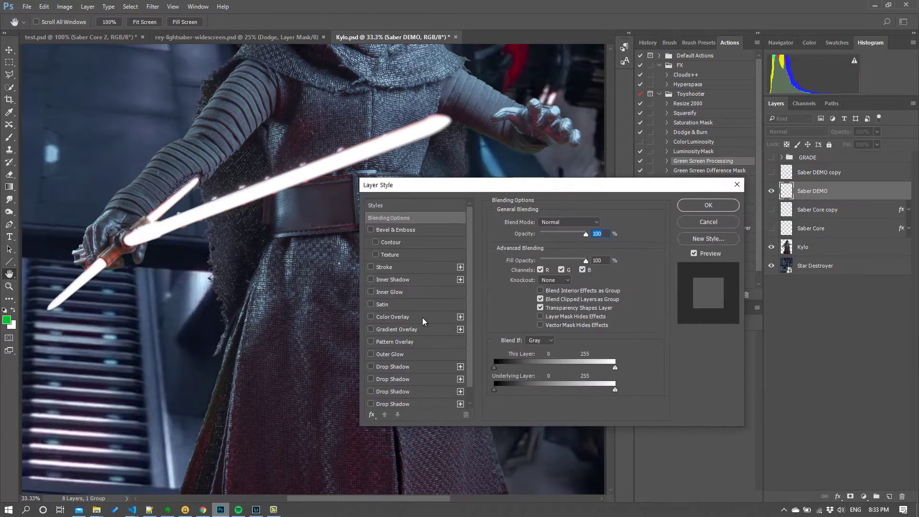
scroll(473, 381, down, 1)
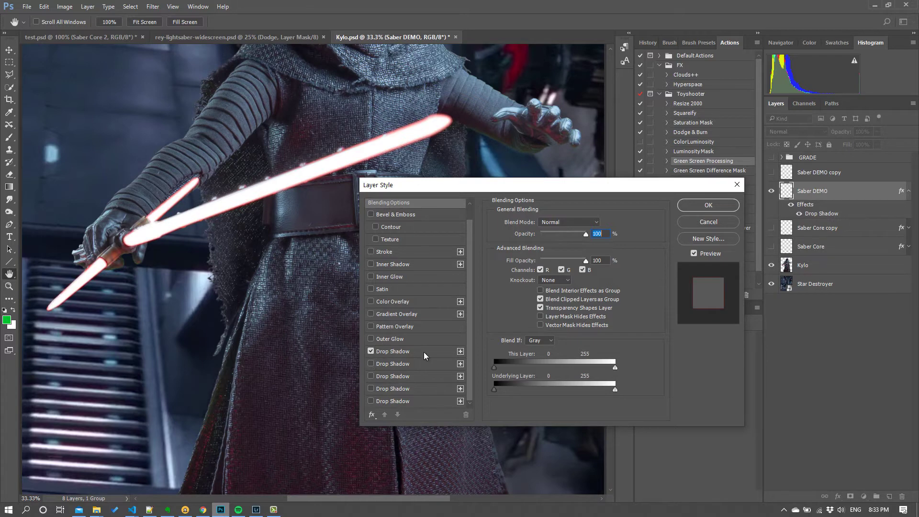
click(409, 352)
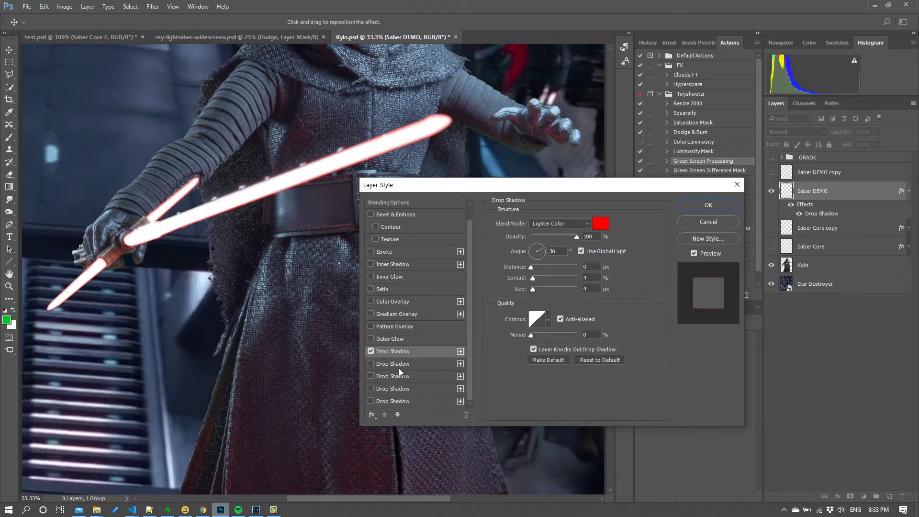
click(371, 365)
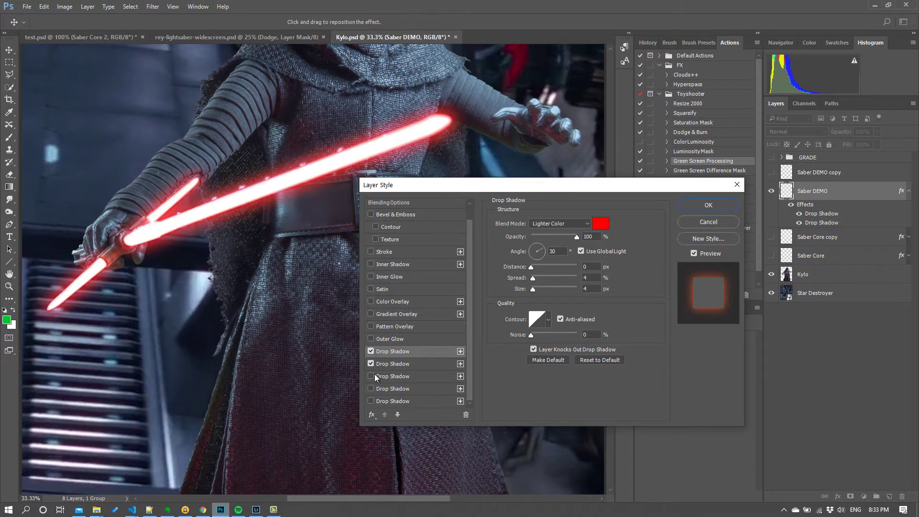
click(372, 376)
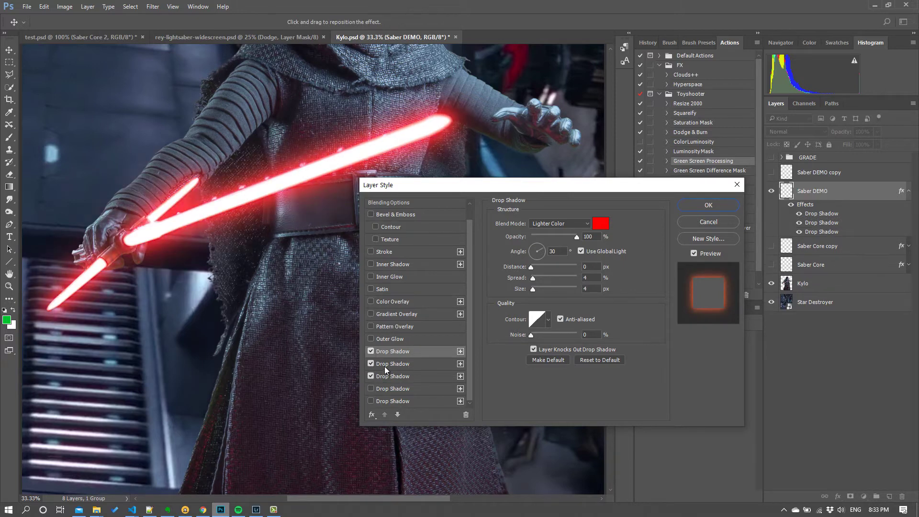
Lower the third Drop Shadow's opacity to 36% and apply the layer style
click(389, 364)
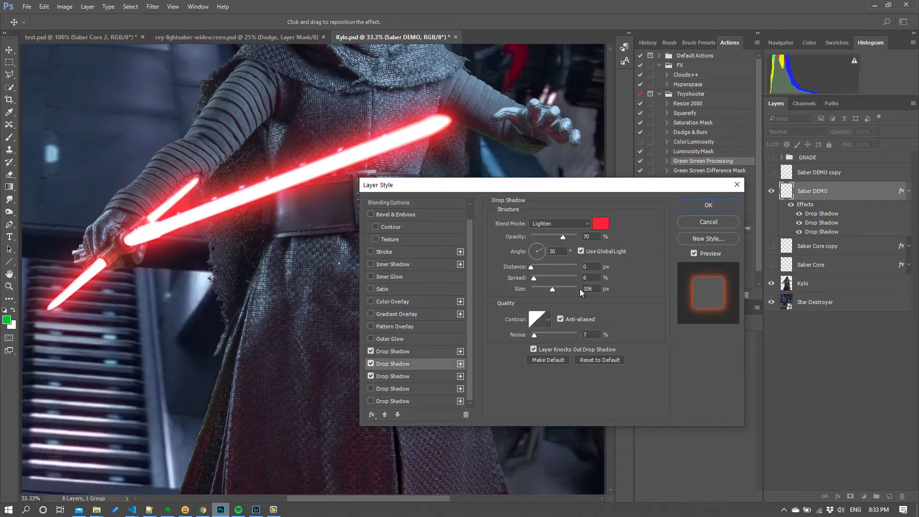
click(406, 378)
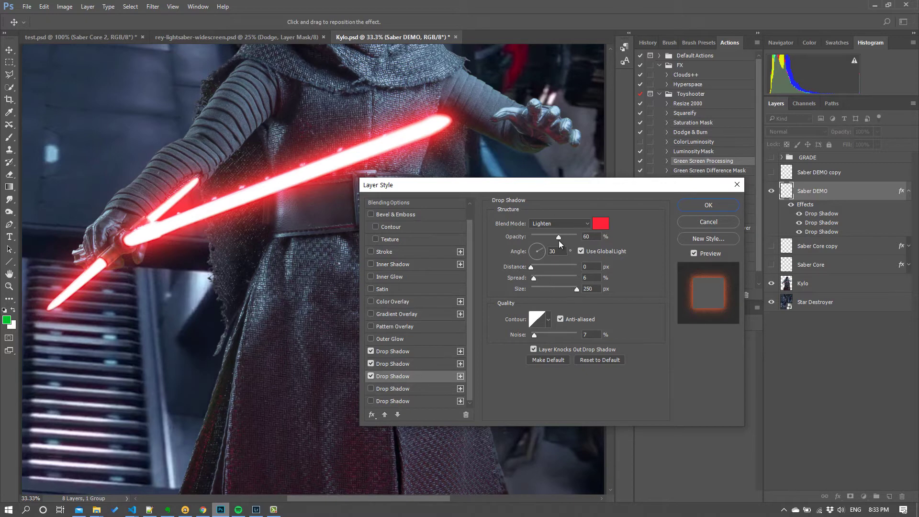
click(551, 236)
drag(550, 236, 548, 237)
click(705, 205)
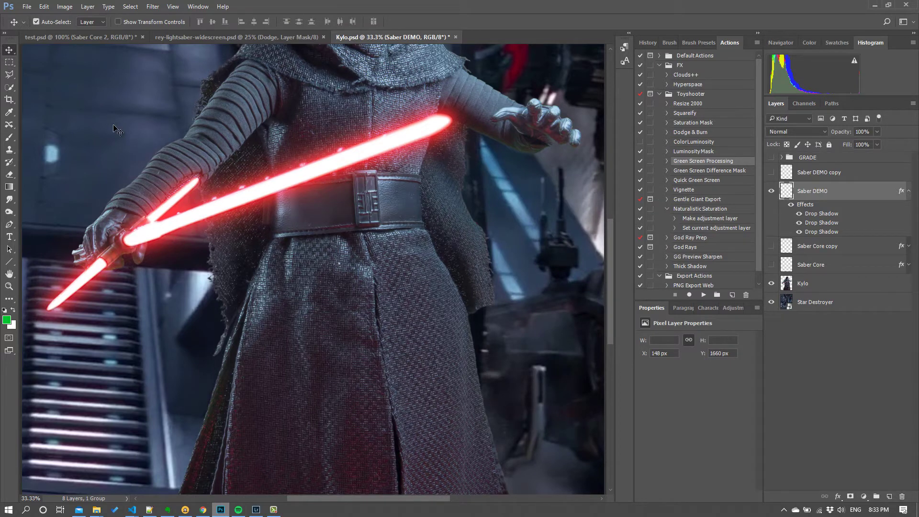
Save Kylo.psd, close the Filter menu, and select the entire canvas with Ctrl+A
key(ctrl+s)
click(152, 6)
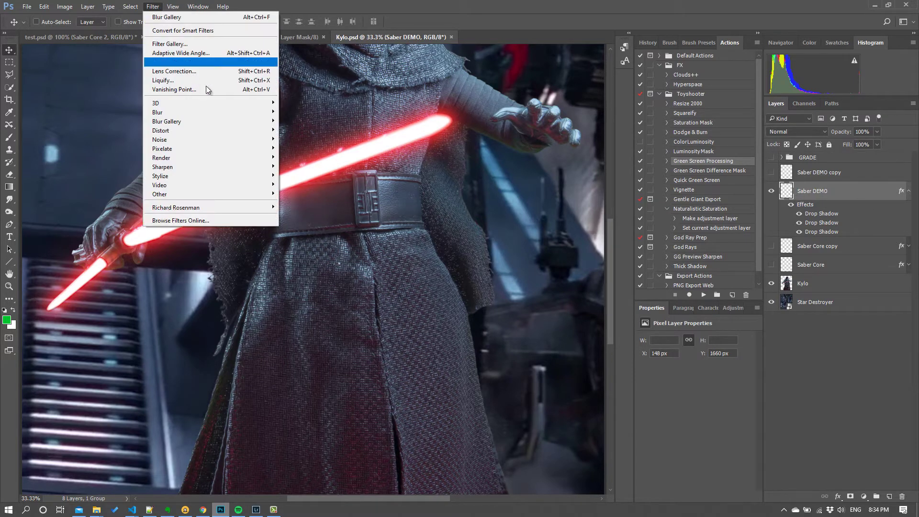
mouse_move(249, 130)
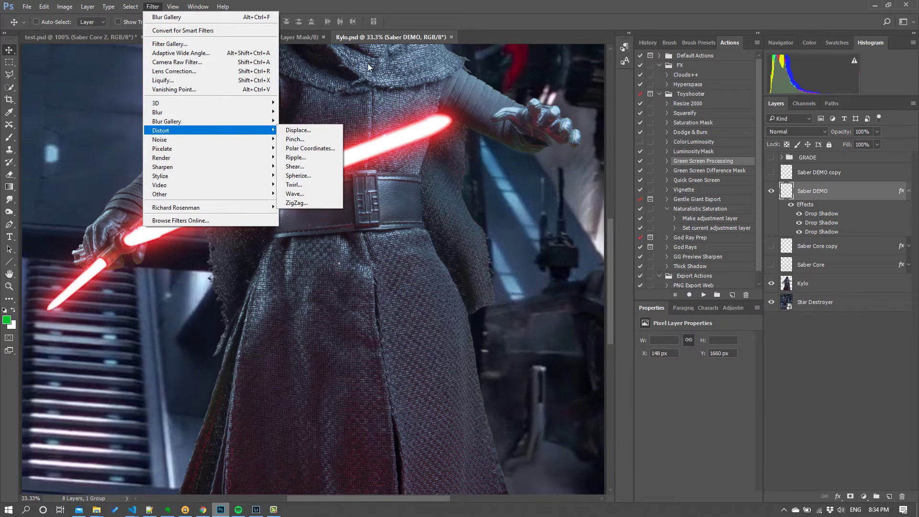
click(377, 37)
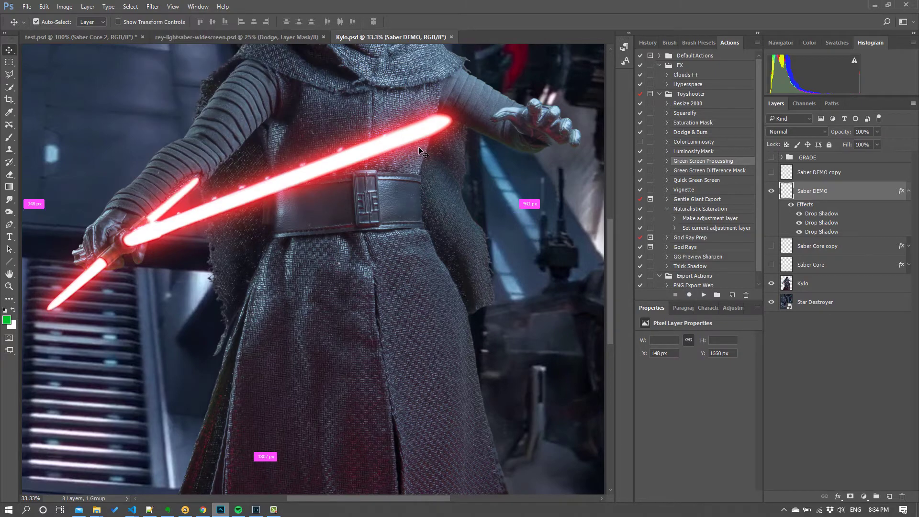
scroll(419, 146, down, 2)
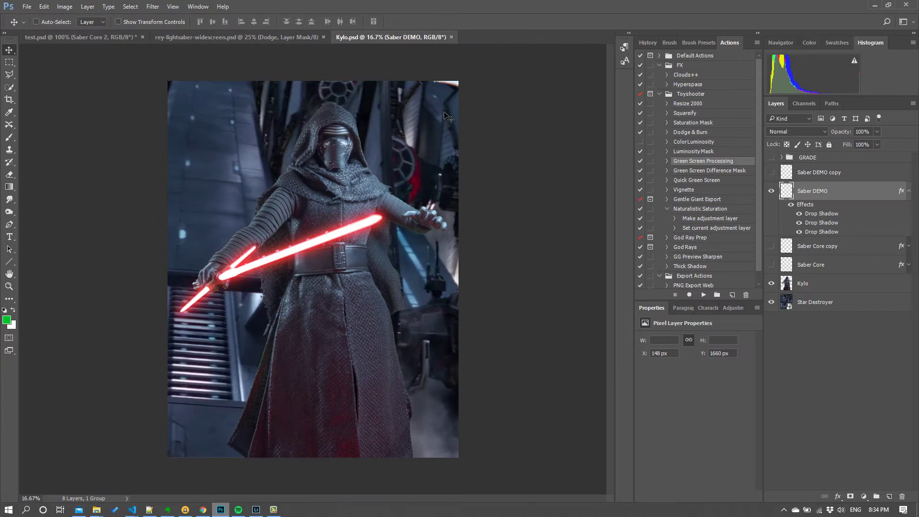
key(ctrl+a)
key(ctrl)
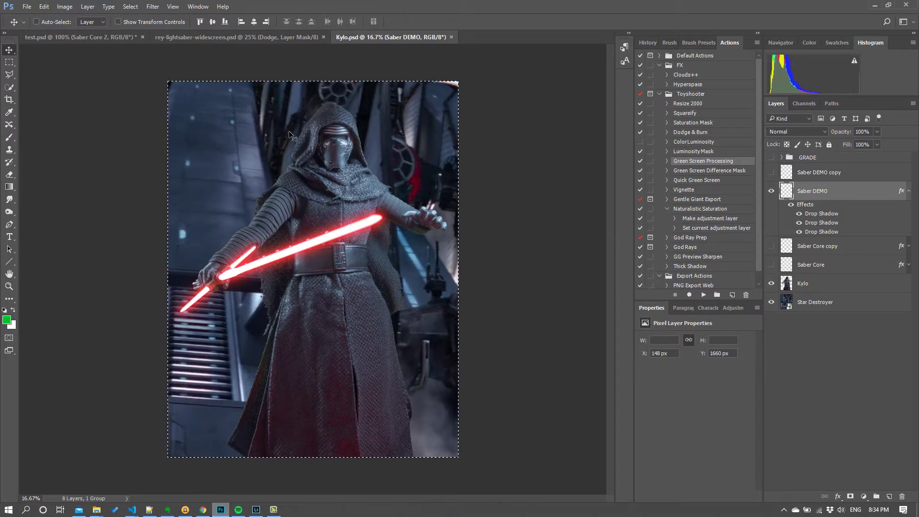
Create a new black-background document and save it as 'displace2'
click(27, 7)
click(43, 100)
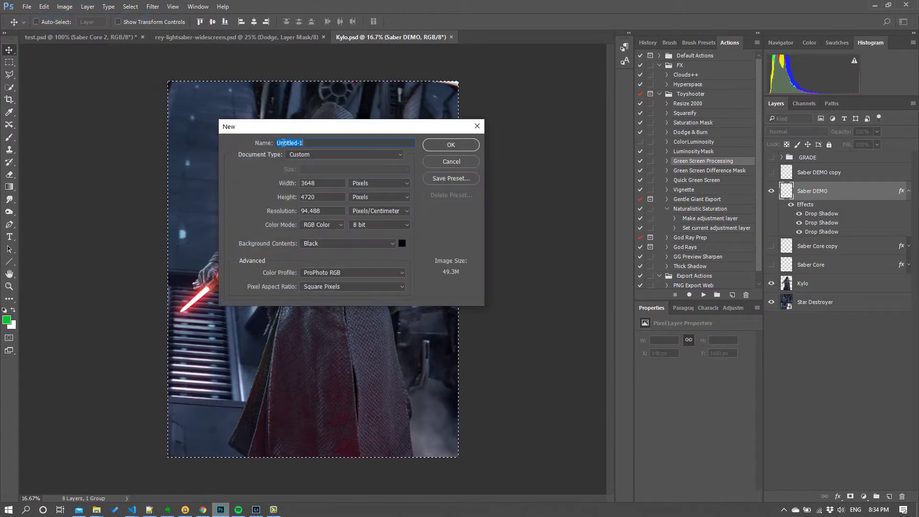
click(455, 144)
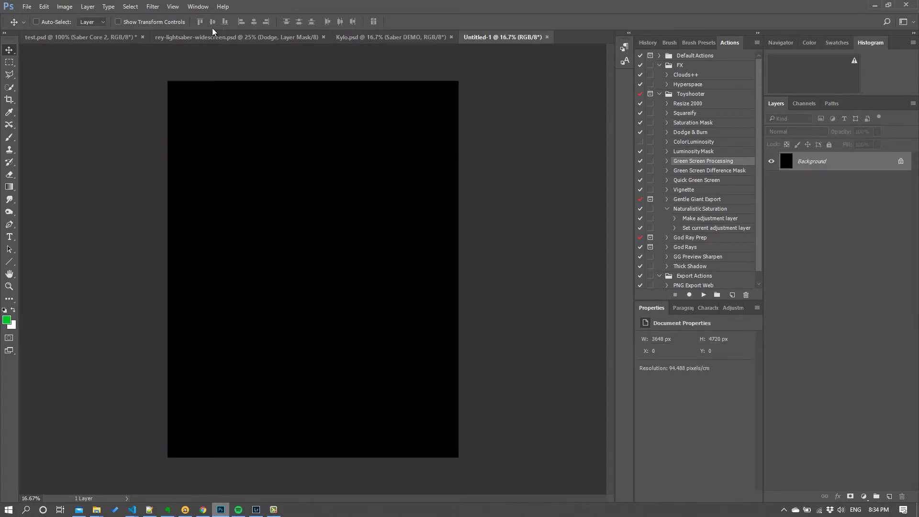
click(27, 6)
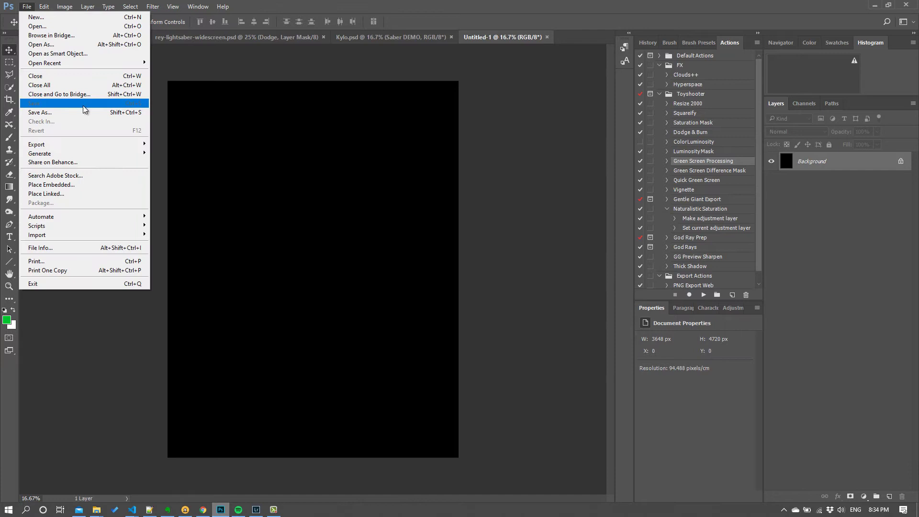
click(83, 112)
text(displa)
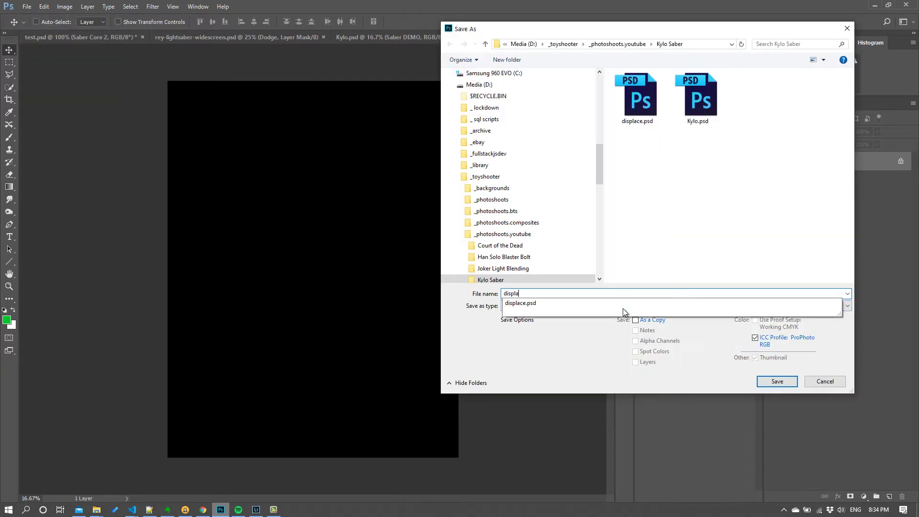
text(ce2)
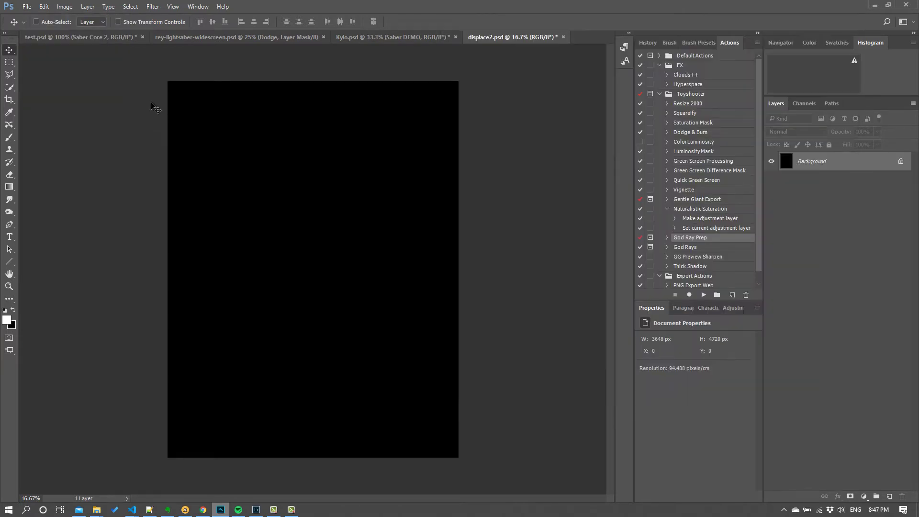
Fill displace2 with a Render > Clouds texture
click(153, 7)
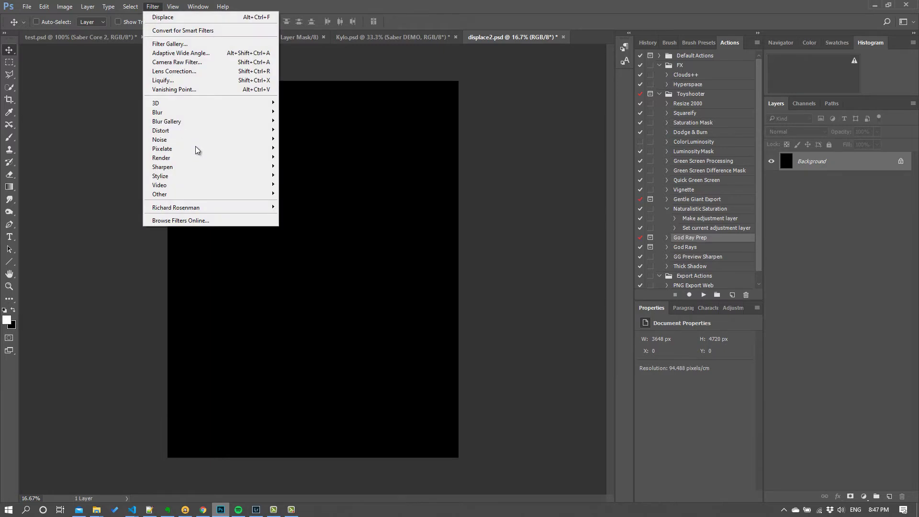
mouse_move(202, 152)
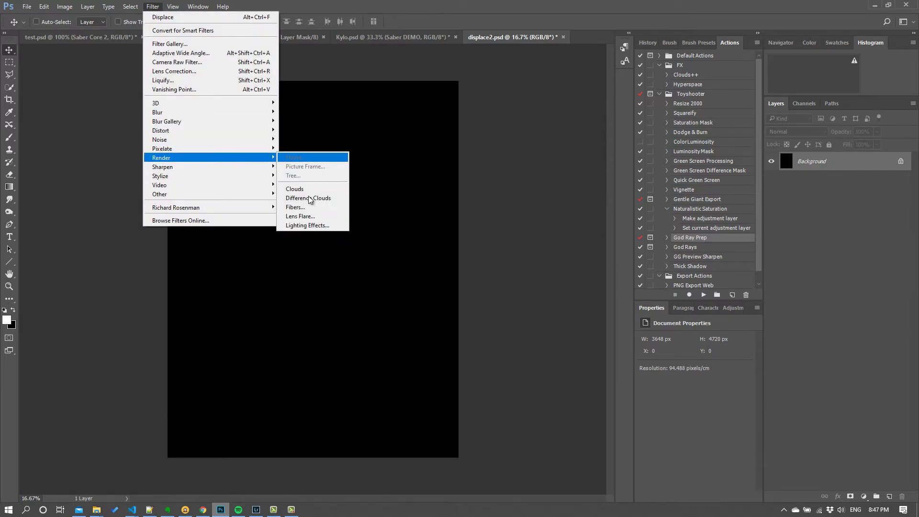
click(316, 190)
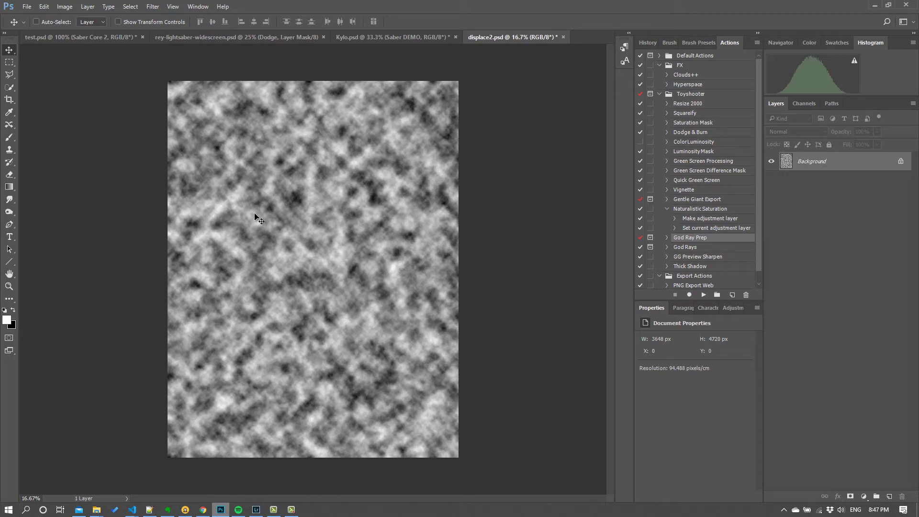
Apply Difference Clouds twice, invert, then apply Difference Clouds again and invert once more
click(153, 7)
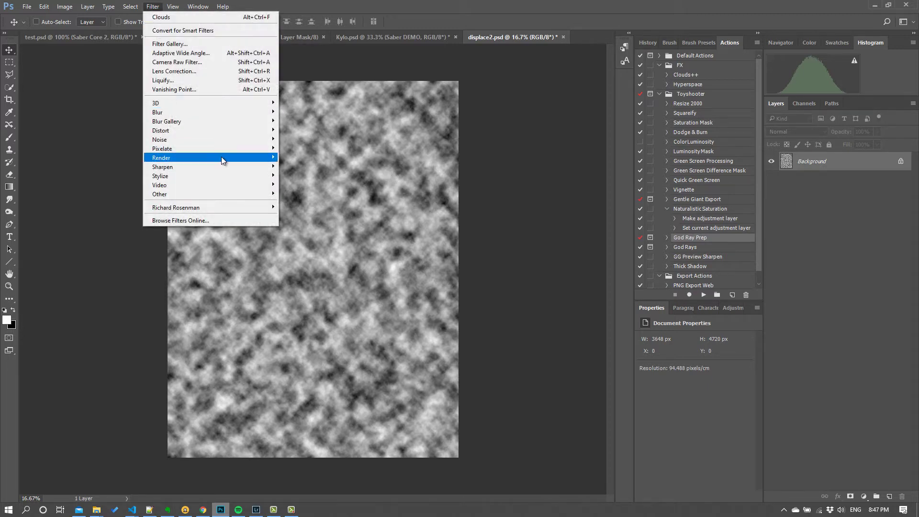
mouse_move(221, 157)
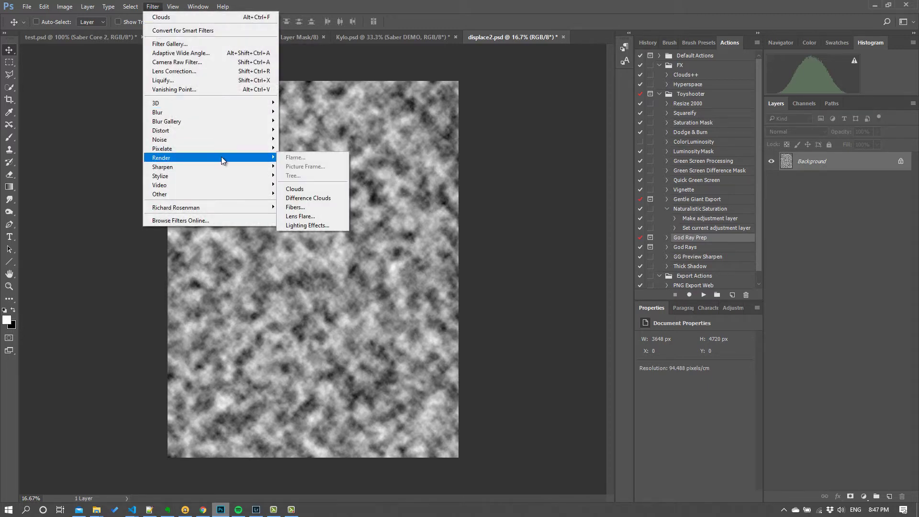
click(320, 198)
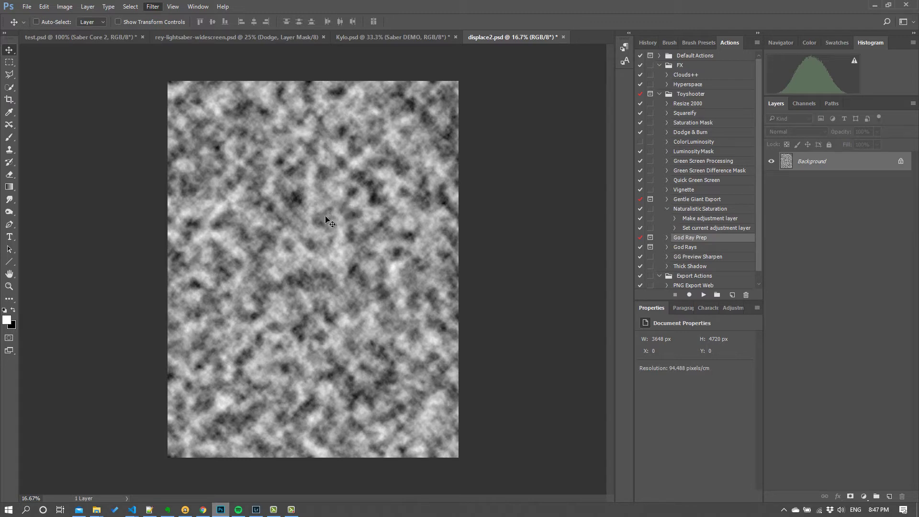
key(ctrl+f)
key(ctrl+plus)
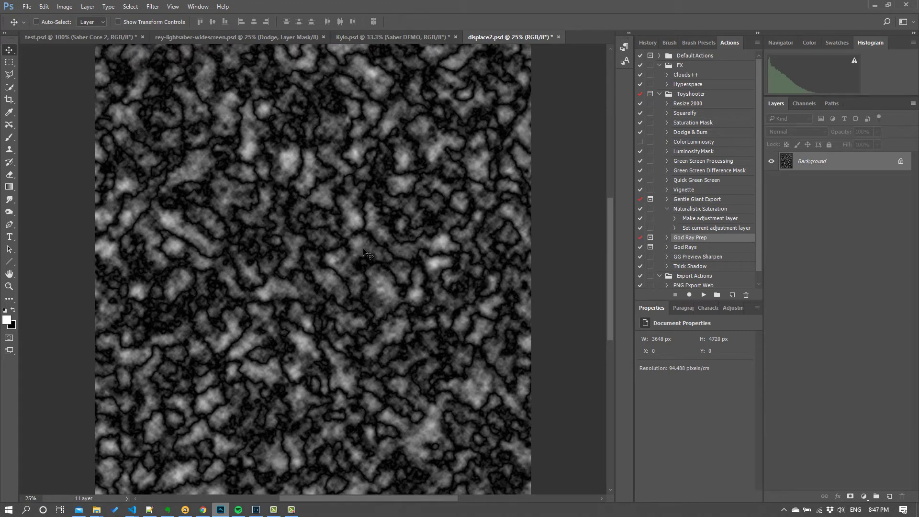
key(ctrl+i)
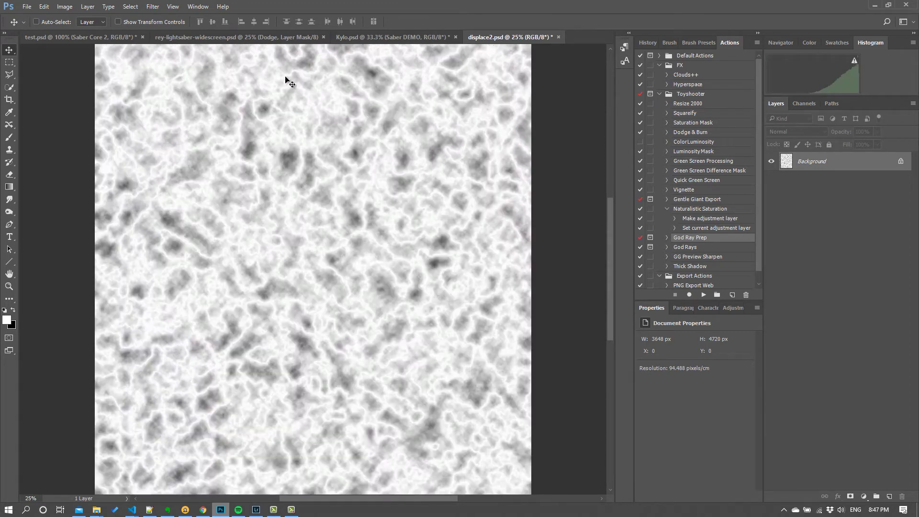
click(153, 7)
click(161, 17)
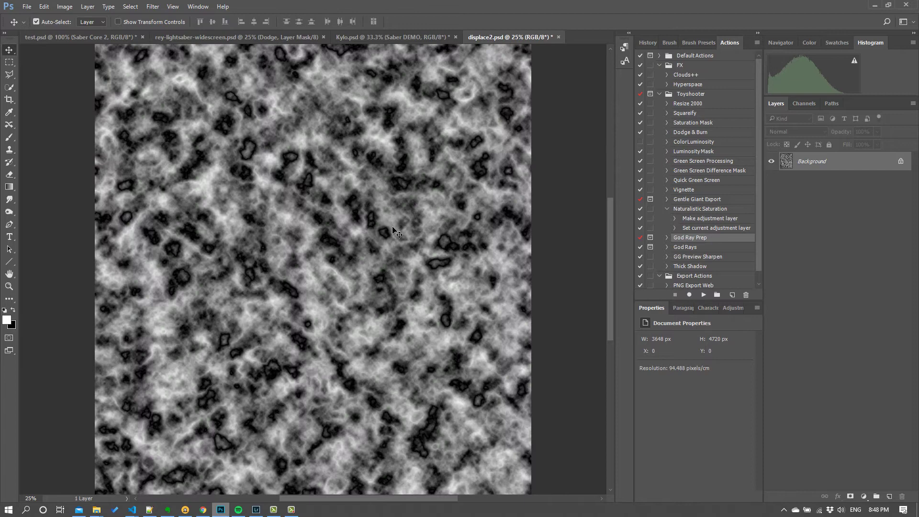
key(ctrl+i)
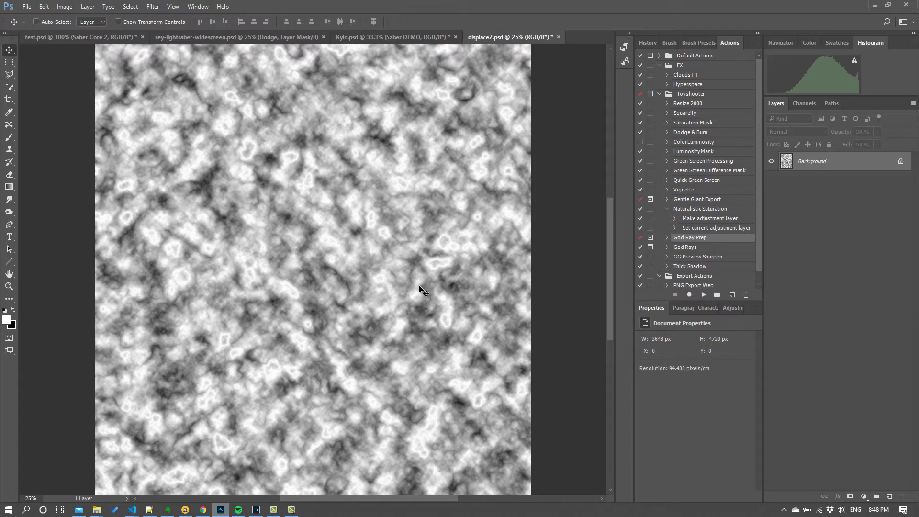
Apply Levels with black input 15 and midtones 0.72, then save displace2.psd
key(ctrl+l)
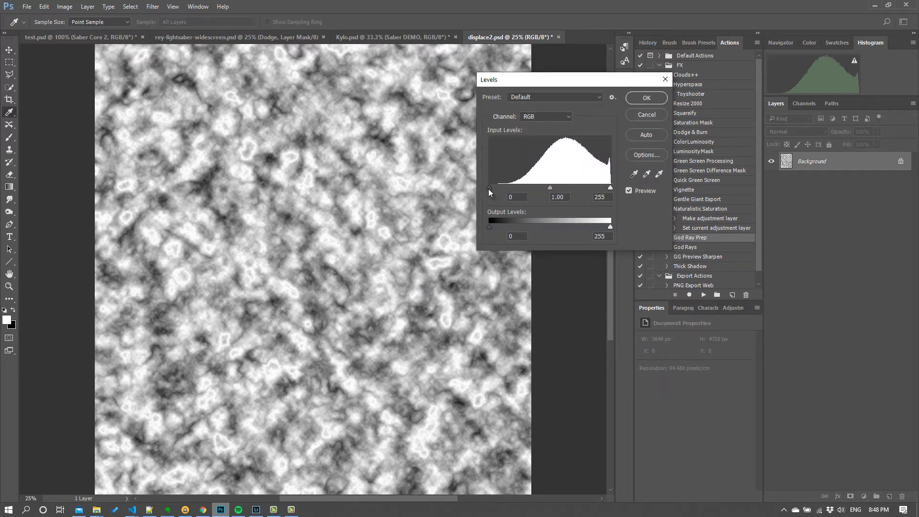
drag(488, 189, 496, 188)
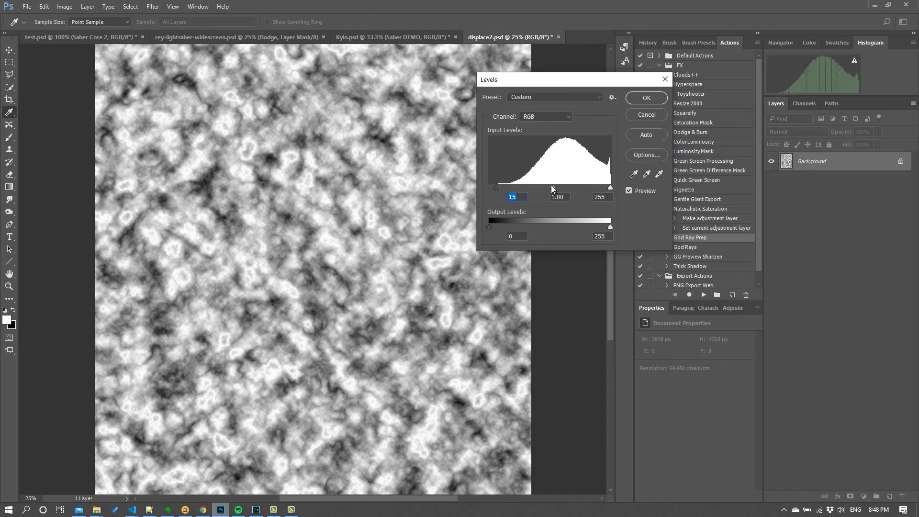
drag(555, 185, 565, 188)
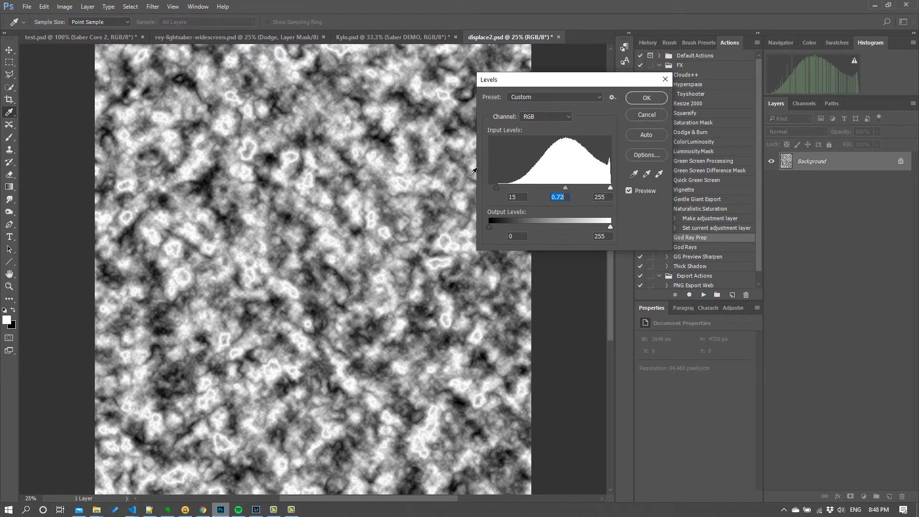
click(641, 101)
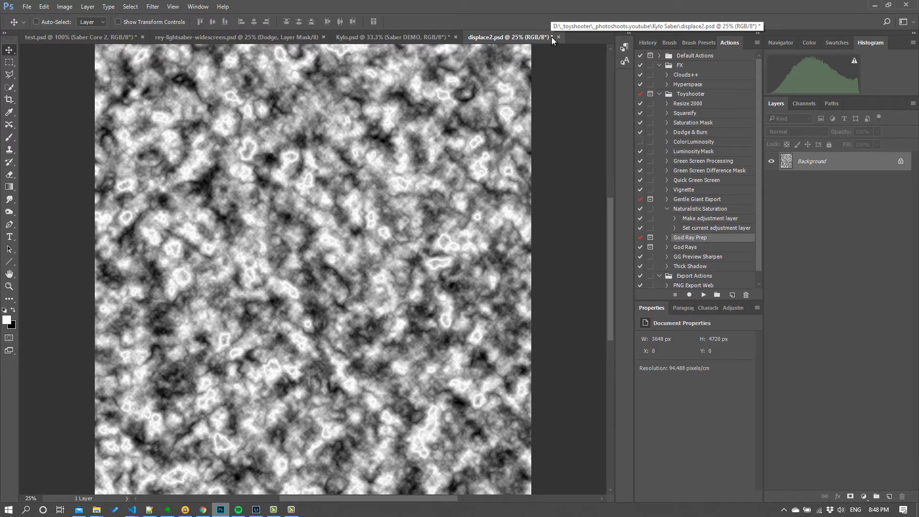
key(ctrl+s)
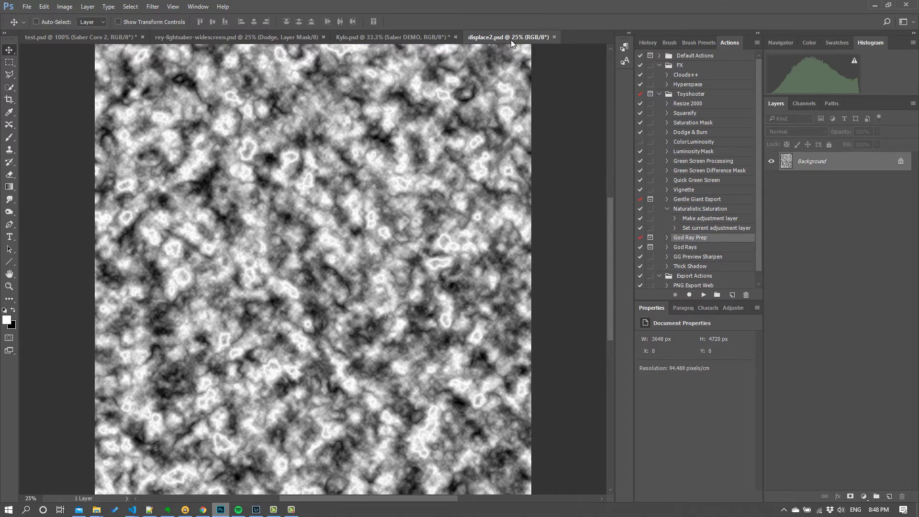
Return to Kylo.psd after checking displace2.psd, confirming the Saber DEMO red glow still shows
click(405, 42)
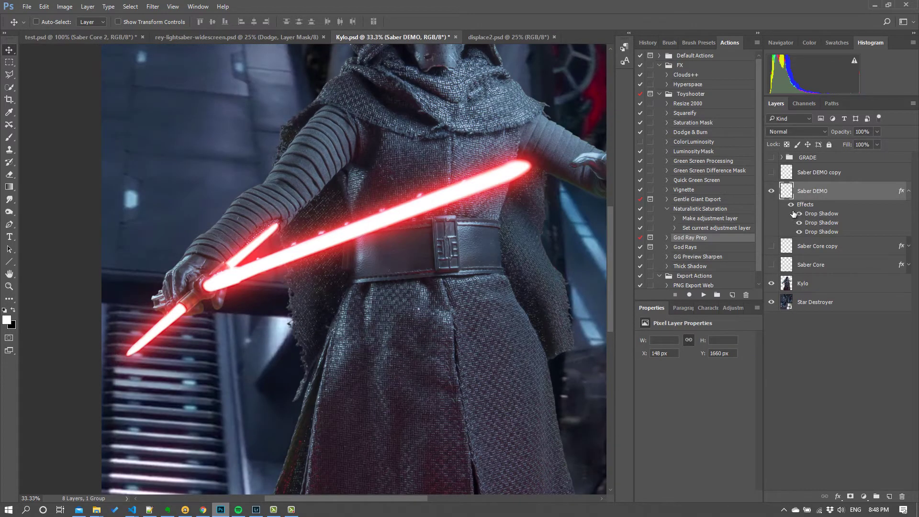
click(482, 38)
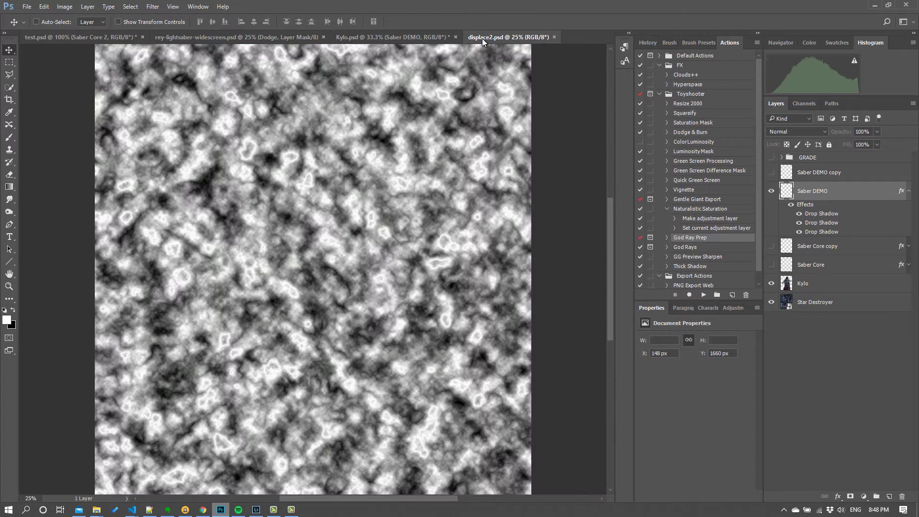
click(409, 36)
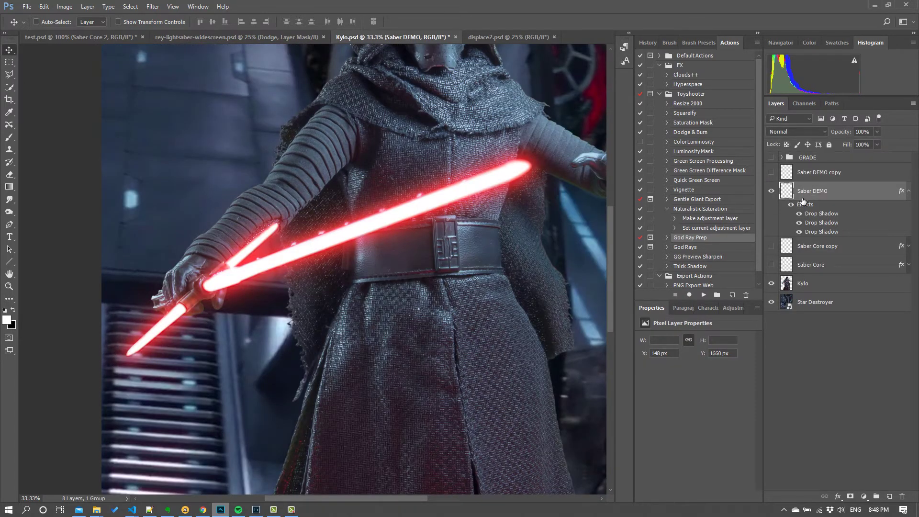
click(791, 204)
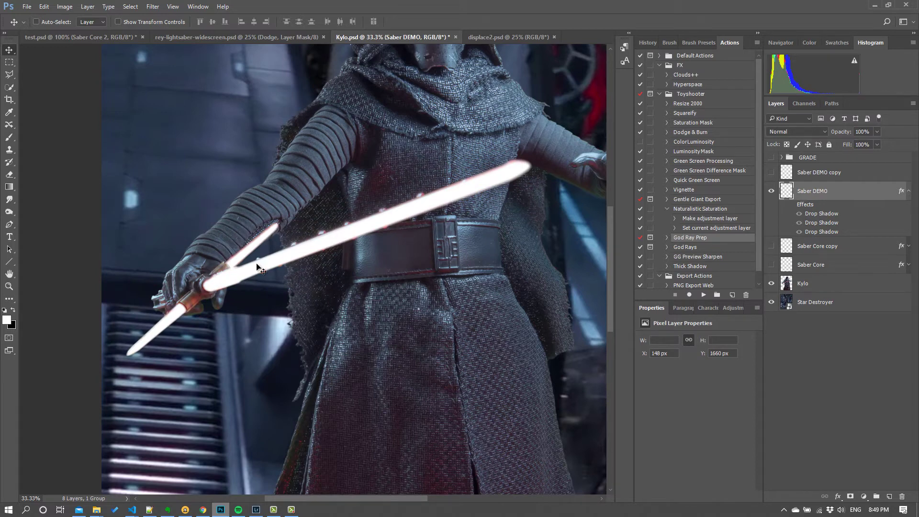
click(791, 205)
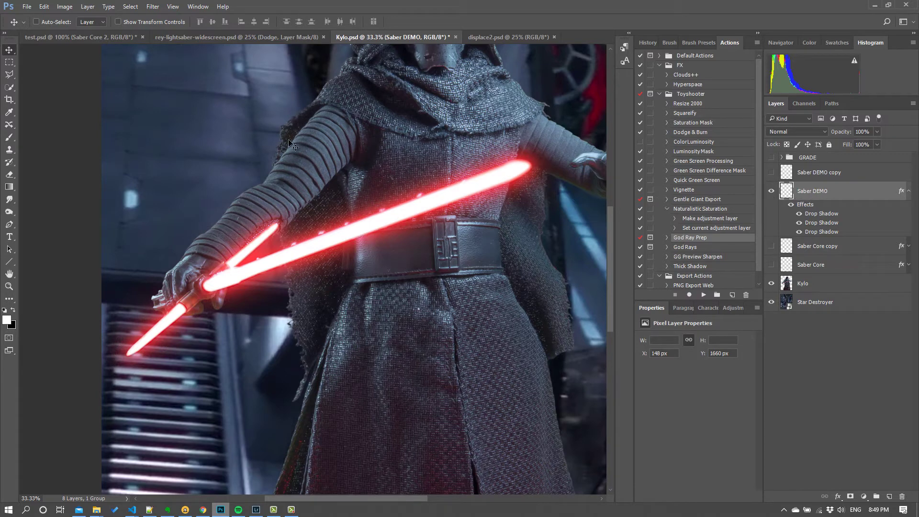
Displace the Saber DEMO blade at scale 7 with the displace2.psd map, then undo it
click(153, 7)
mouse_move(214, 131)
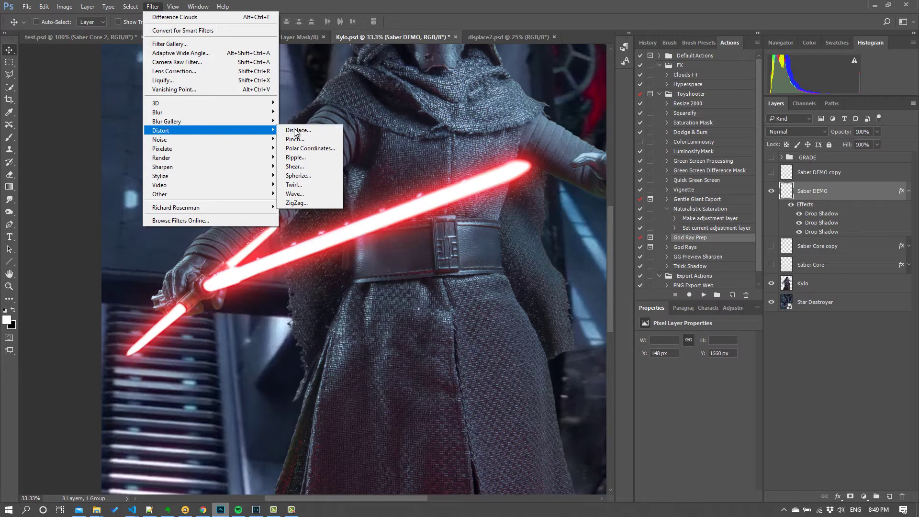
click(311, 128)
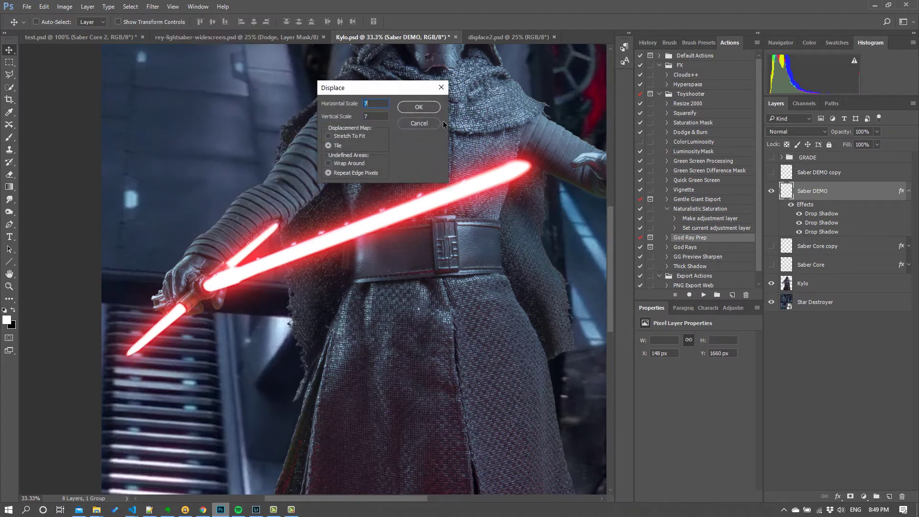
drag(350, 93, 358, 106)
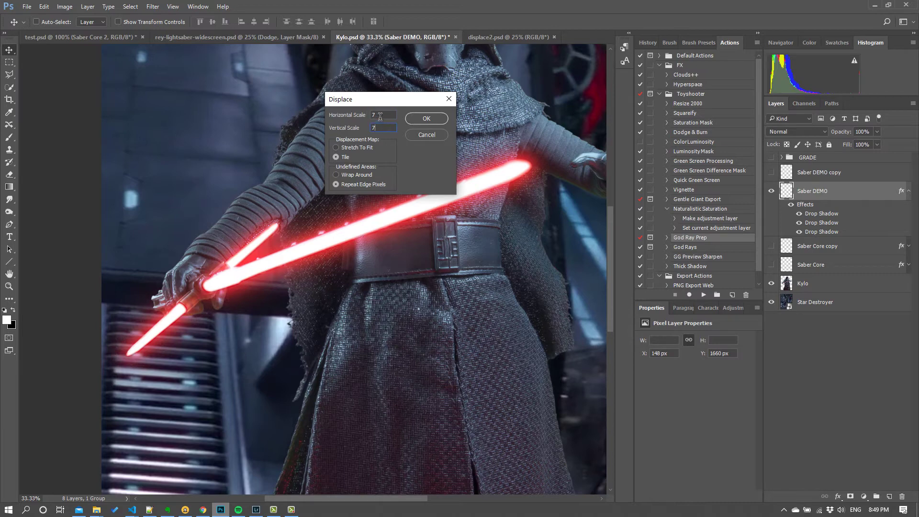
key(Tab)
click(432, 118)
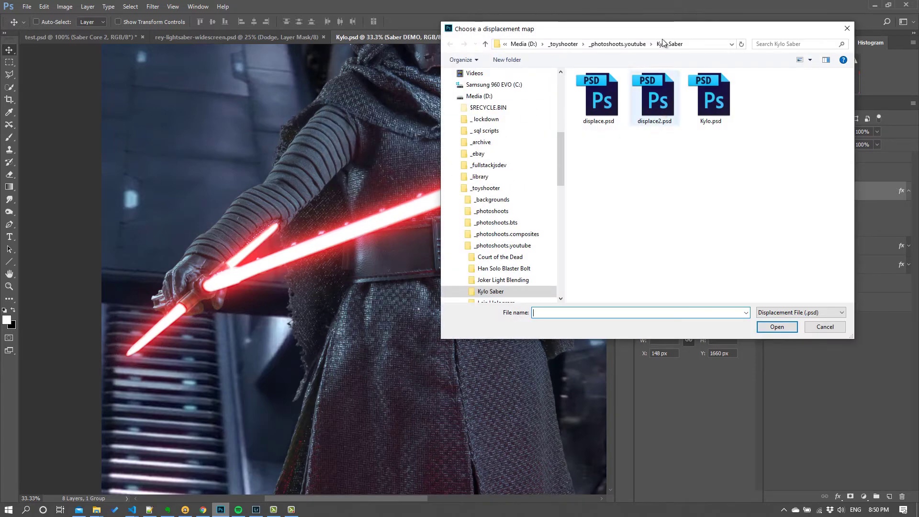
double_click(623, 94)
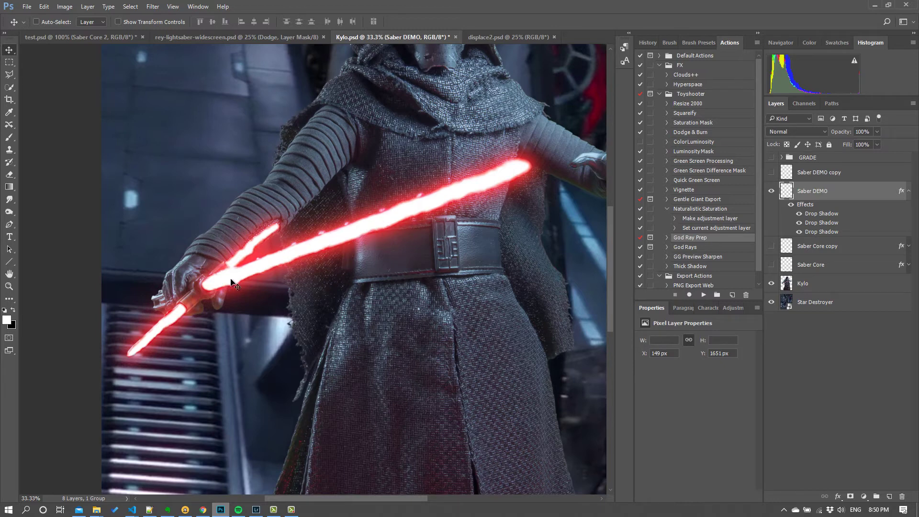
key(ctrl)
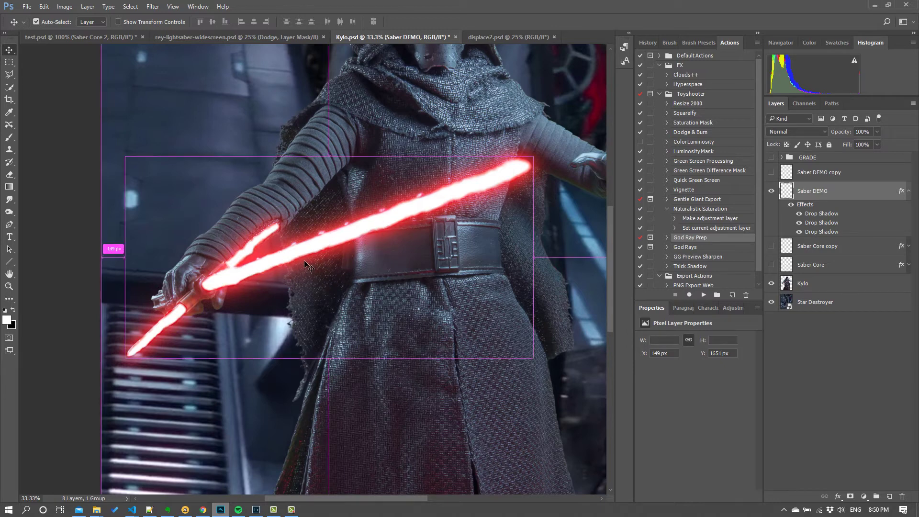
Displace the saber at scale 15 with Stretch To Fit using displace2.psd
click(153, 6)
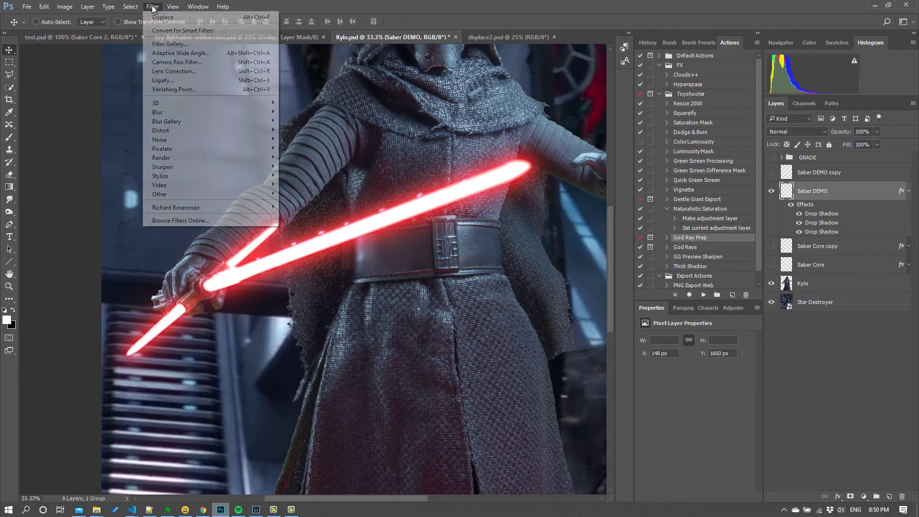
click(289, 130)
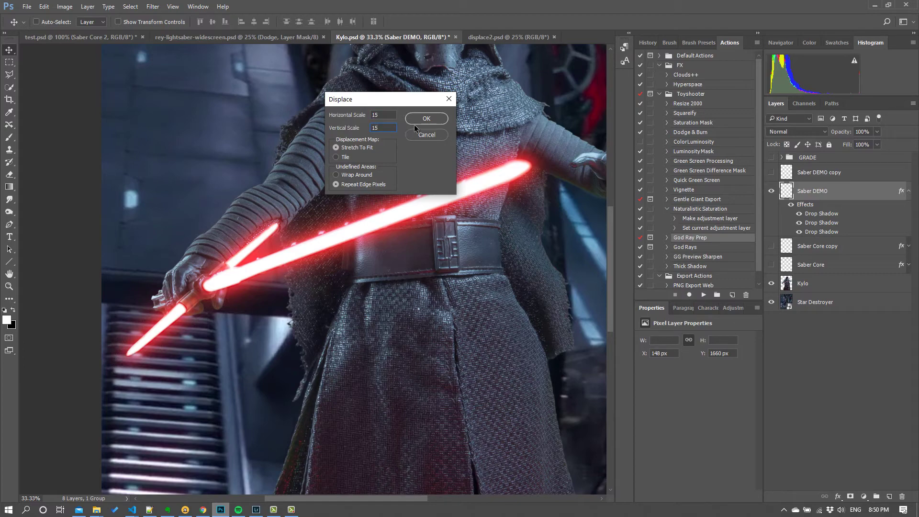
click(427, 119)
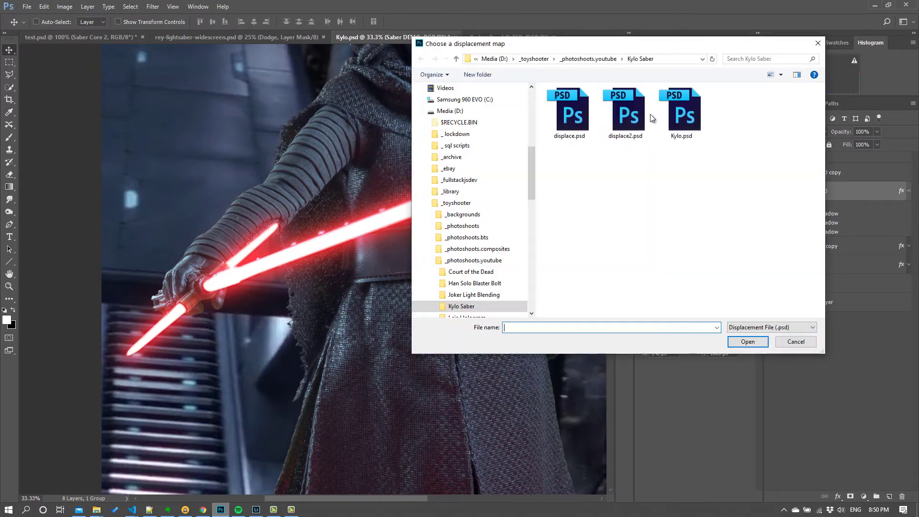
double_click(623, 119)
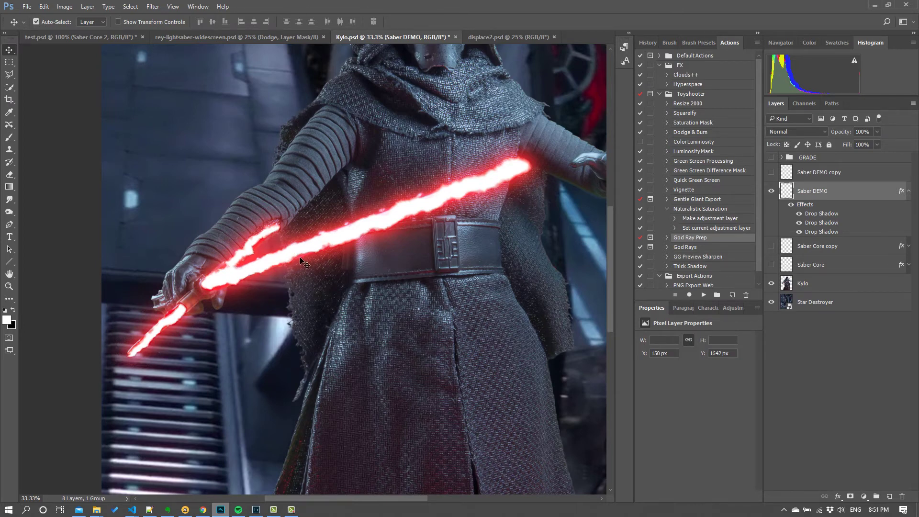
Revert the saber displacement, then render Difference Clouds onto displace2.psd and save it
drag(301, 261, 300, 265)
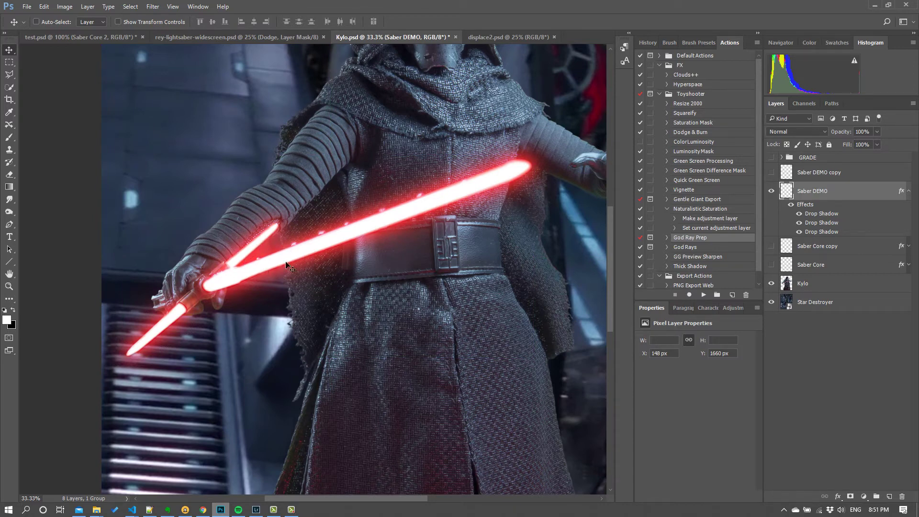
click(497, 38)
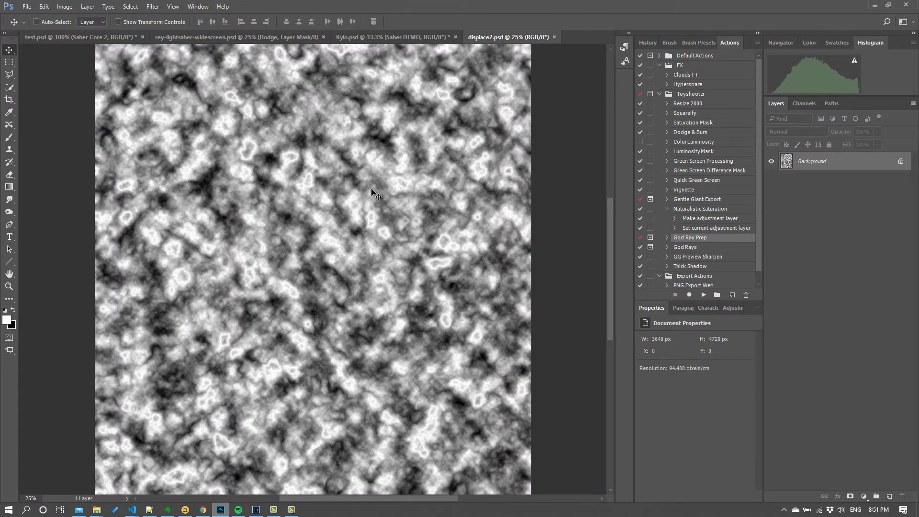
click(151, 7)
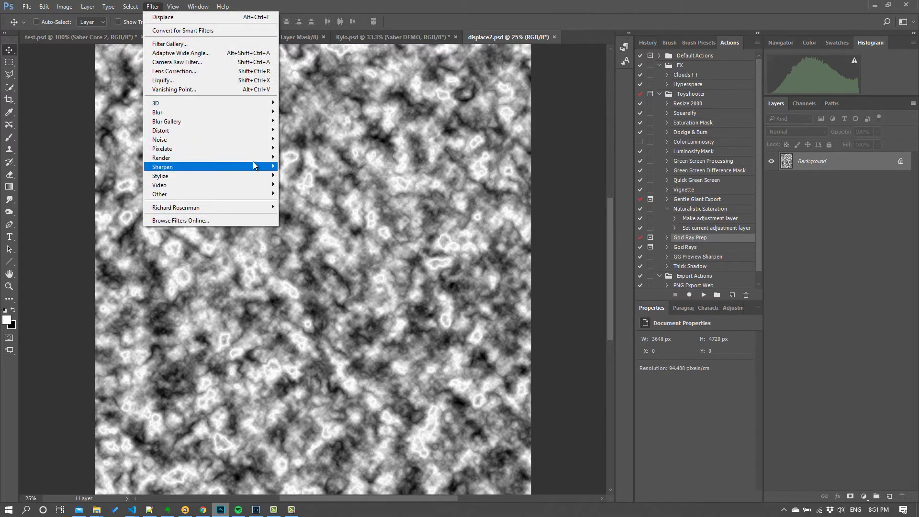
mouse_move(254, 158)
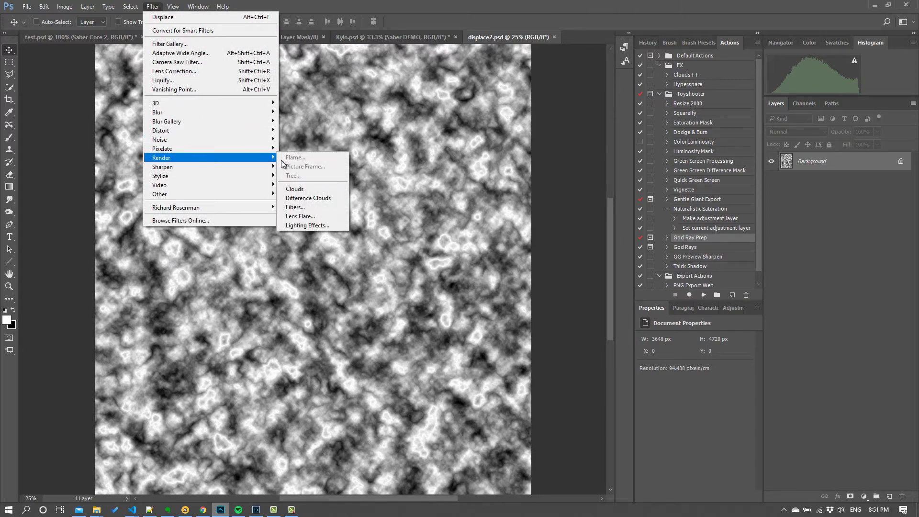
click(312, 196)
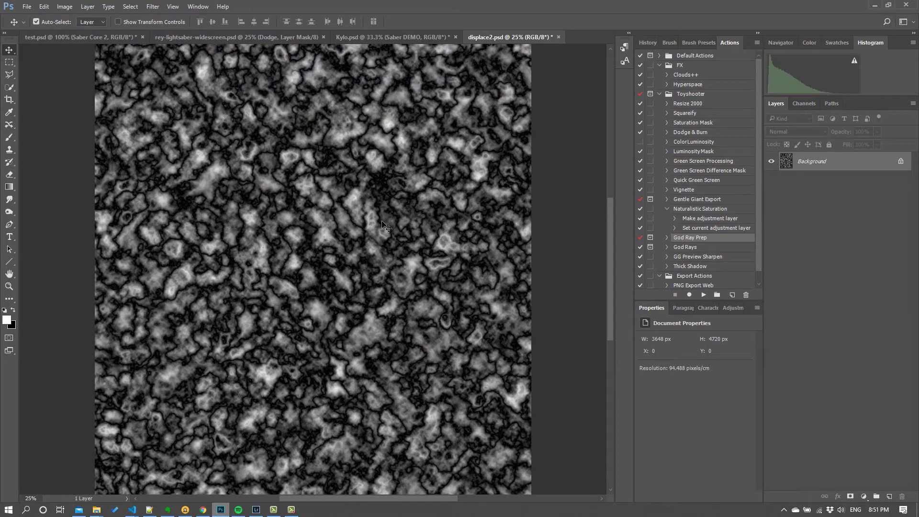
key(ctrl+s)
In Kylo.psd, displace the Saber DEMO blade at scale 7, Stretch To Fit, with the updated displace2.psd
click(389, 37)
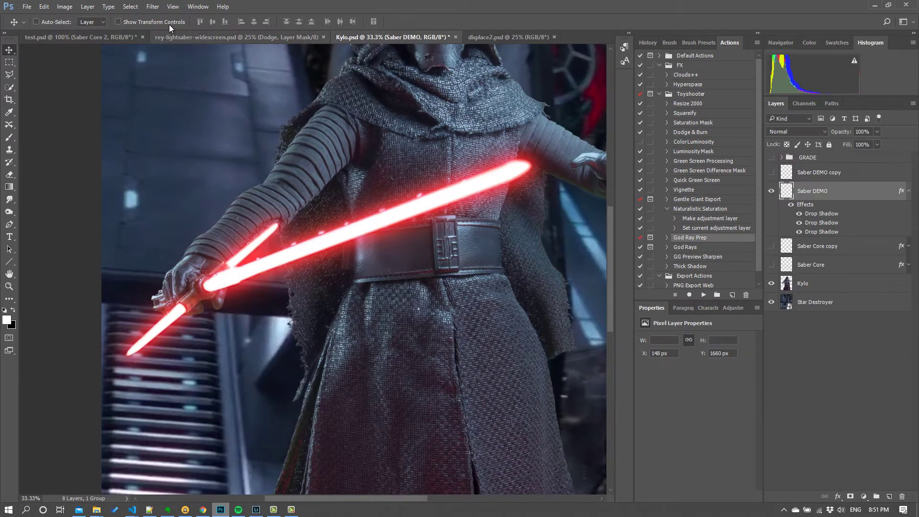
click(153, 6)
mouse_move(239, 130)
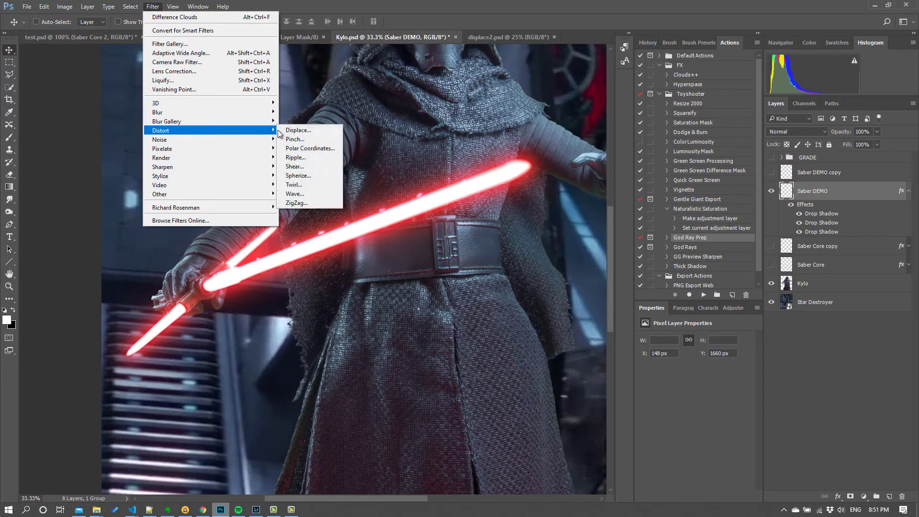
click(287, 130)
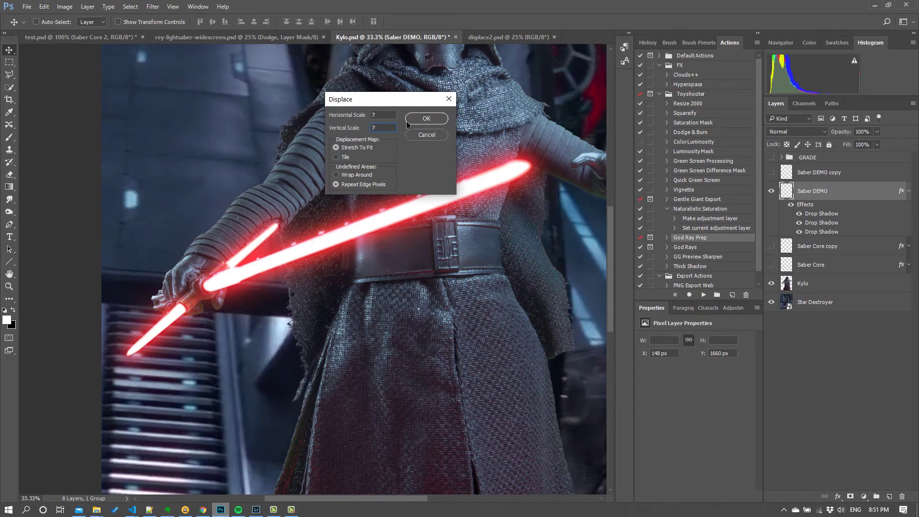
click(417, 120)
click(621, 121)
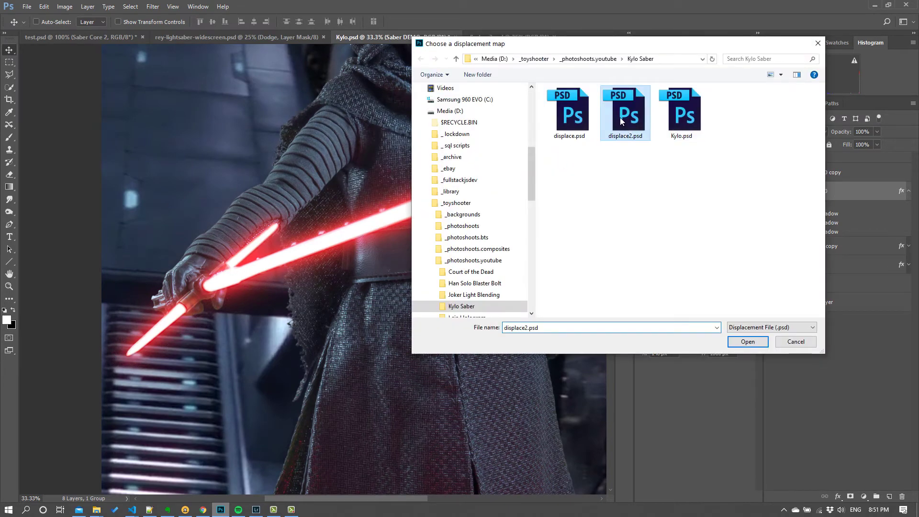
double_click(621, 121)
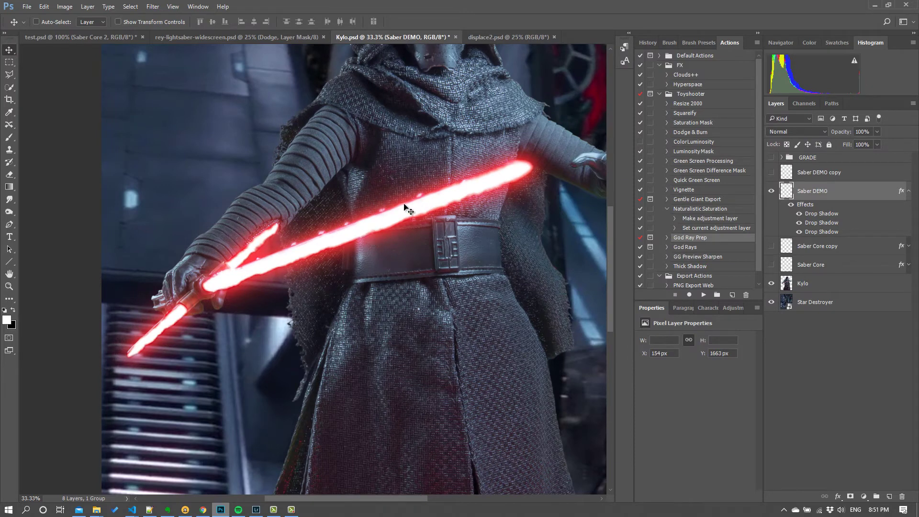
Brighten the displace2.psd map's highlights with Levels by moving the white point left
click(499, 34)
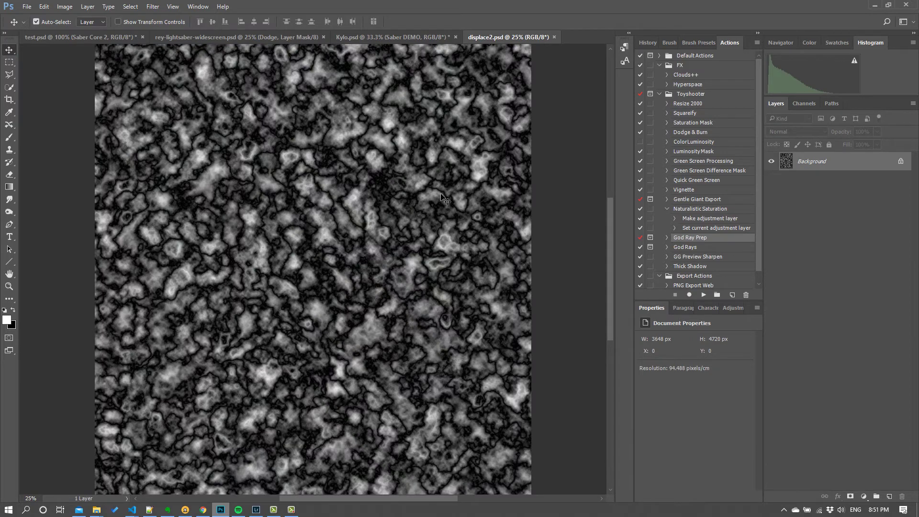
key(ctrl+l)
drag(612, 188, 587, 189)
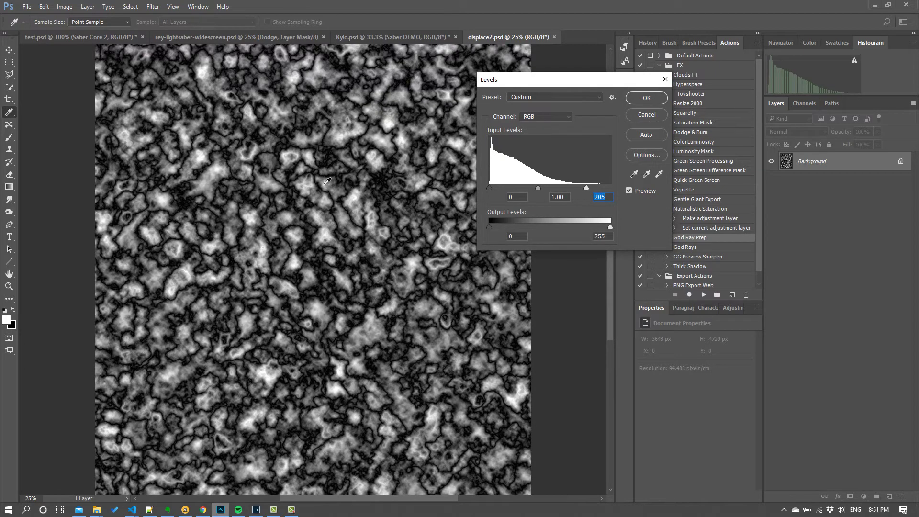
click(646, 98)
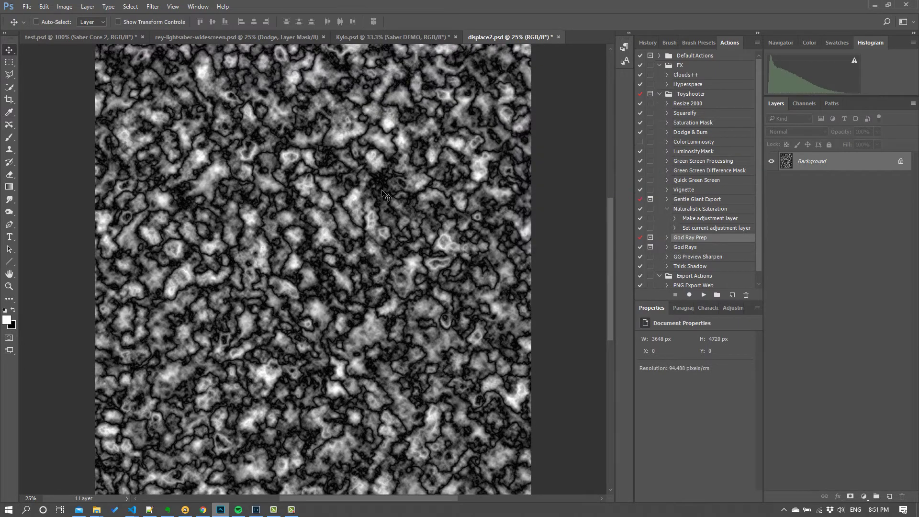
Invert the map and set its Levels midtones to 0.78, then return to Kylo.psd
key(ctrl+i)
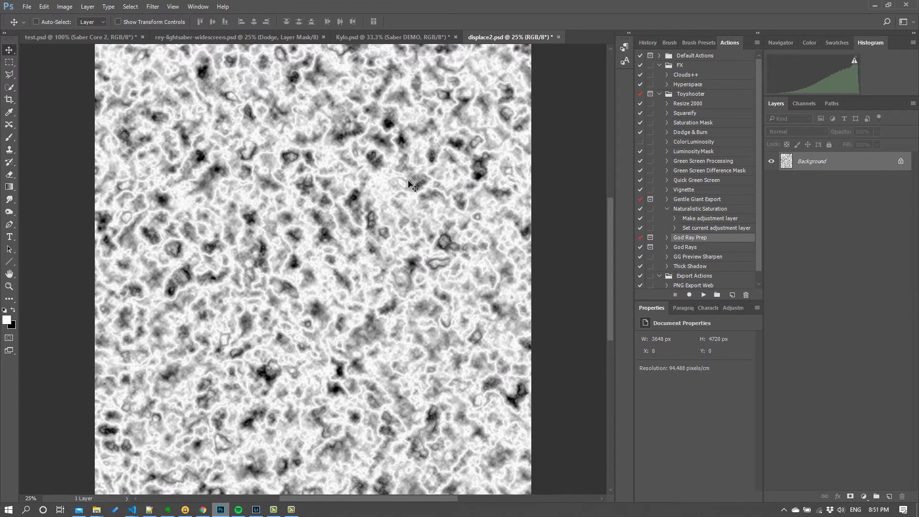
key(ctrl+l)
drag(550, 188, 560, 188)
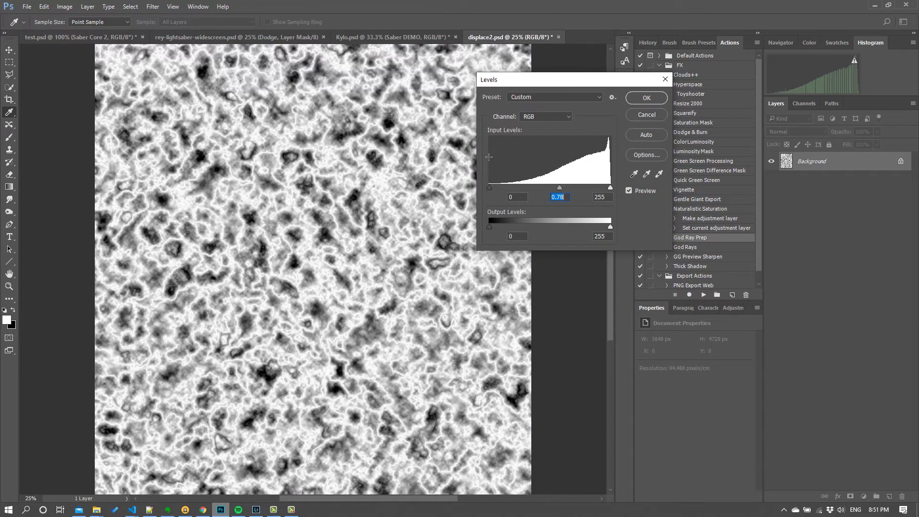
click(651, 102)
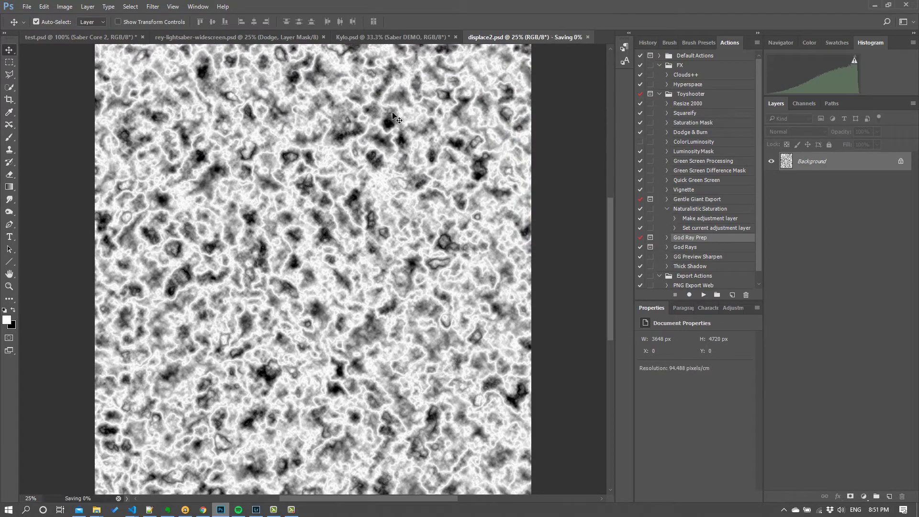
click(408, 41)
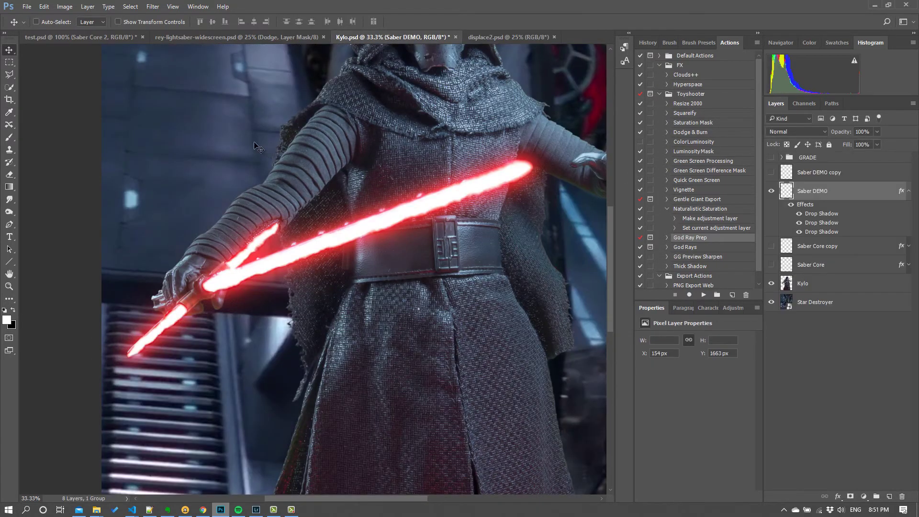
click(153, 6)
mouse_move(265, 131)
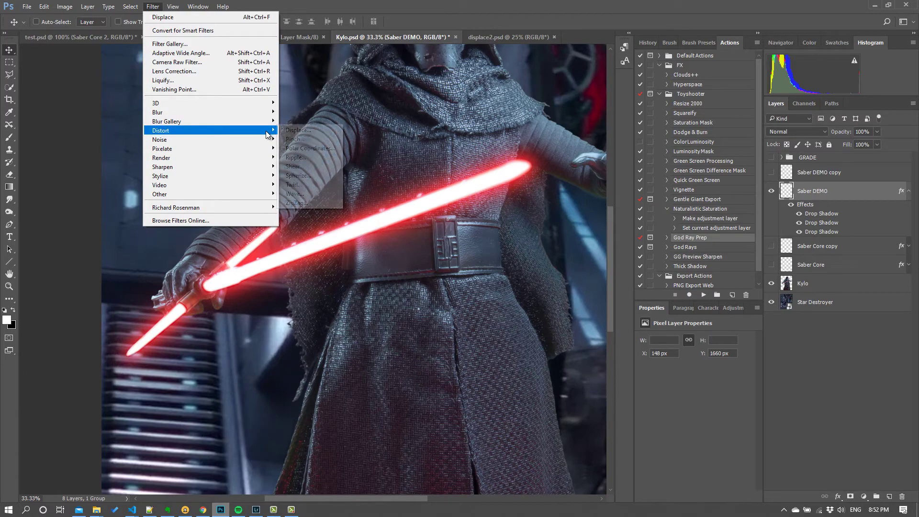
click(311, 128)
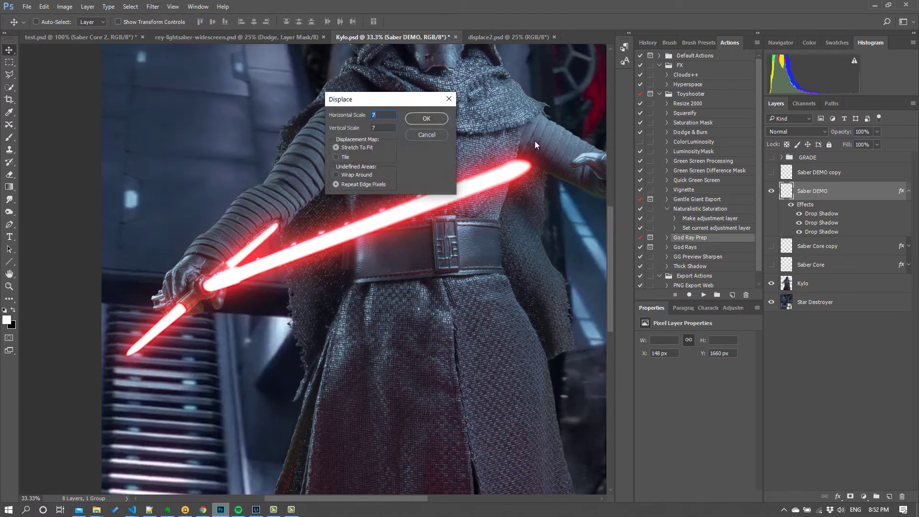
click(430, 119)
double_click(611, 107)
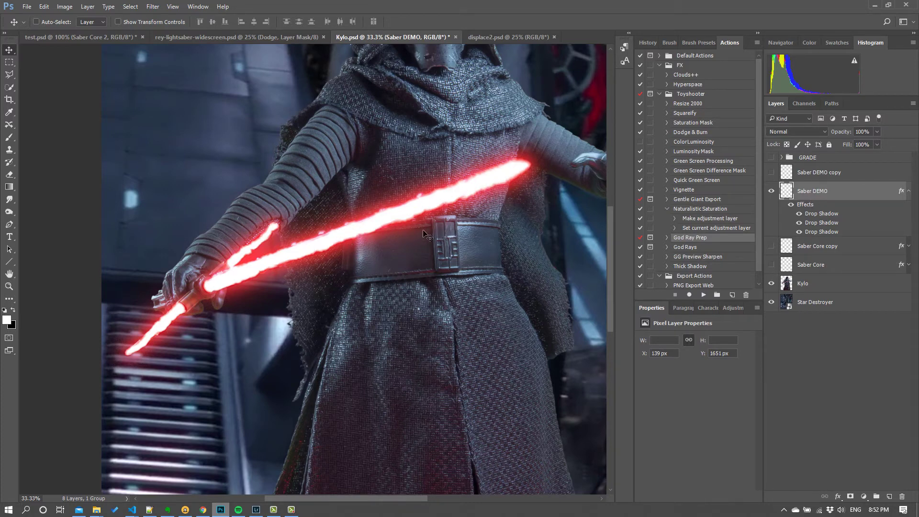
drag(376, 224, 392, 286)
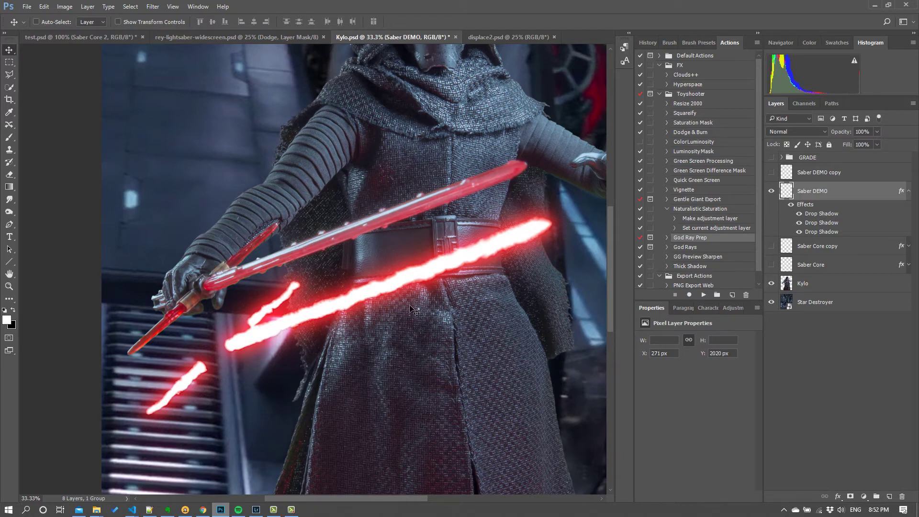
Undo three times to return the glow to its smooth, undisplaced state
key(ctrl+z)
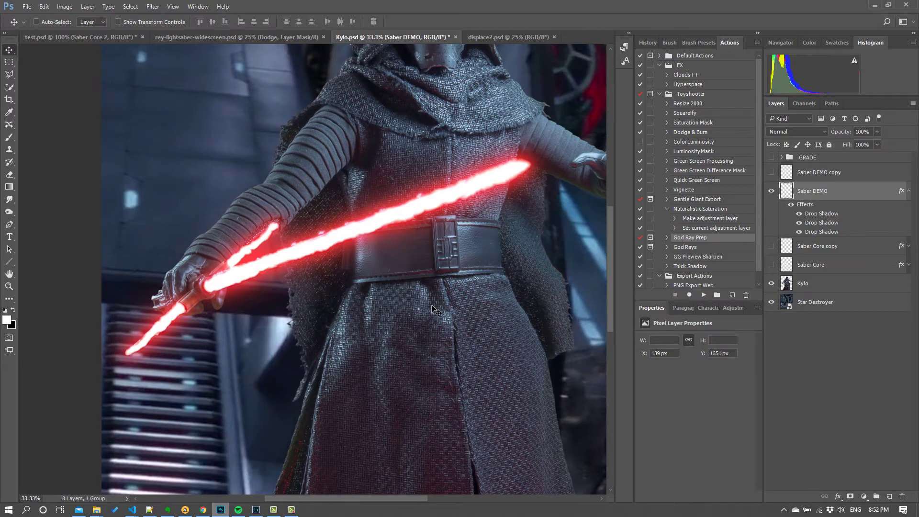
key(ctrl+z)
key(ctrl+z)
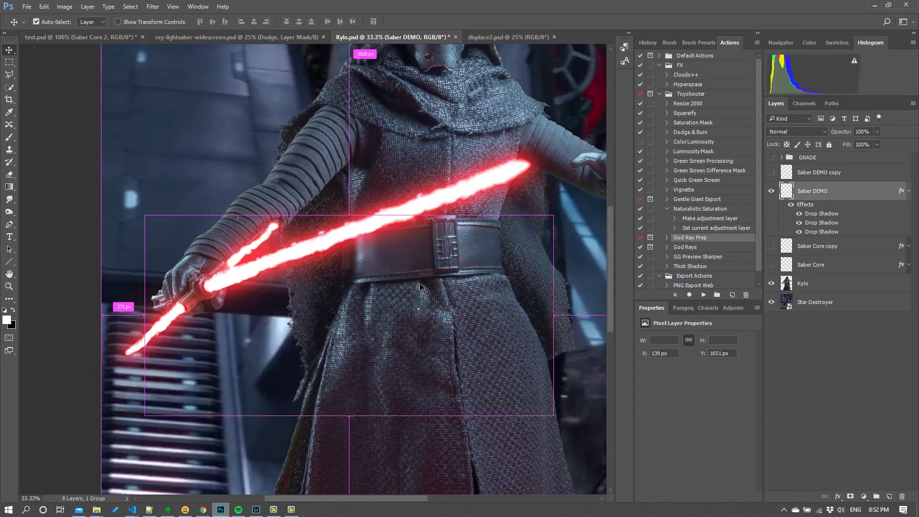
key(ctrl+z)
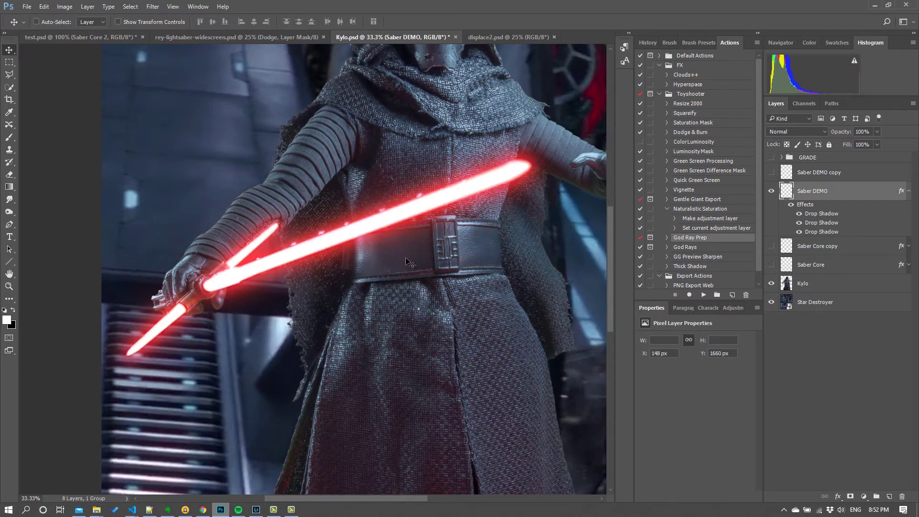
Displace the red glow at scale 10 with the displace map PSD, applying the filter twice
click(153, 6)
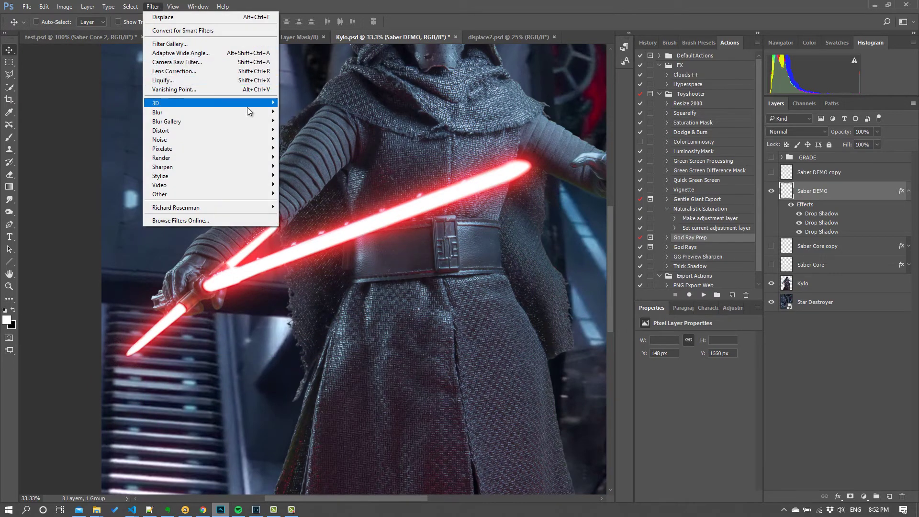
mouse_move(246, 131)
click(297, 130)
click(421, 118)
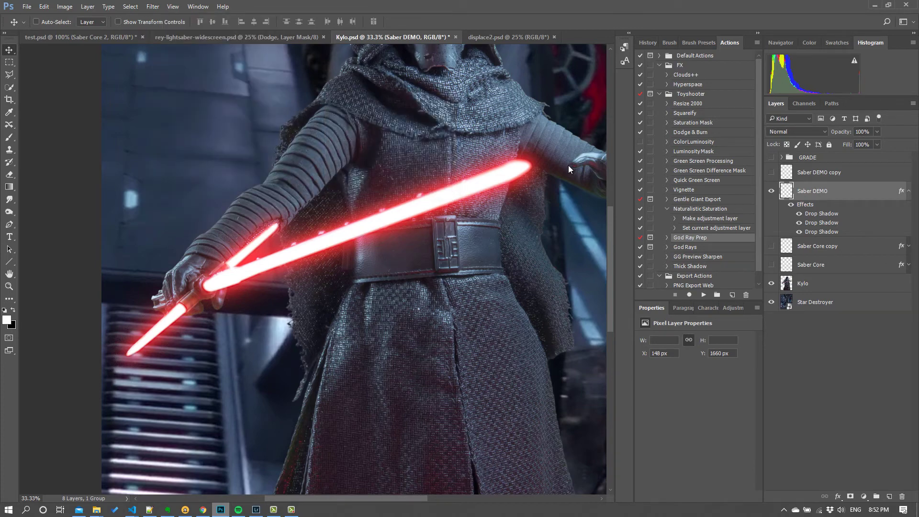
double_click(570, 112)
click(153, 7)
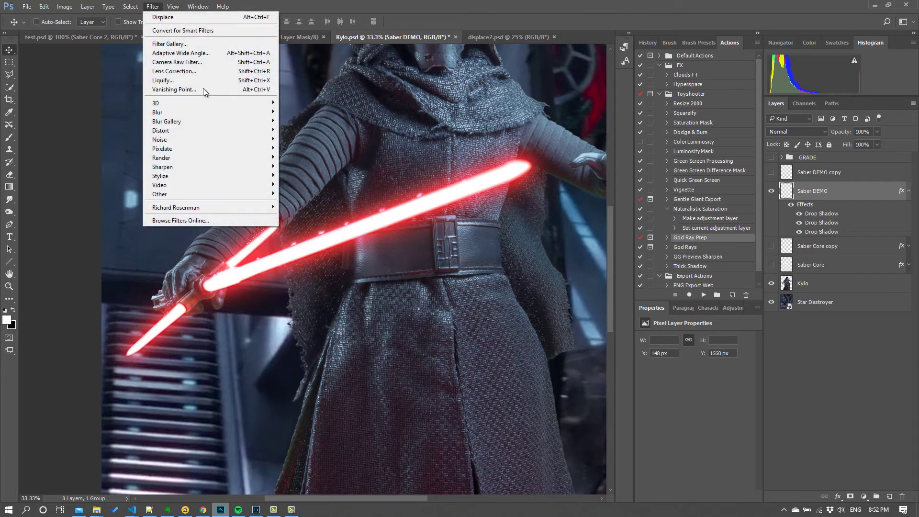
mouse_move(256, 129)
click(295, 130)
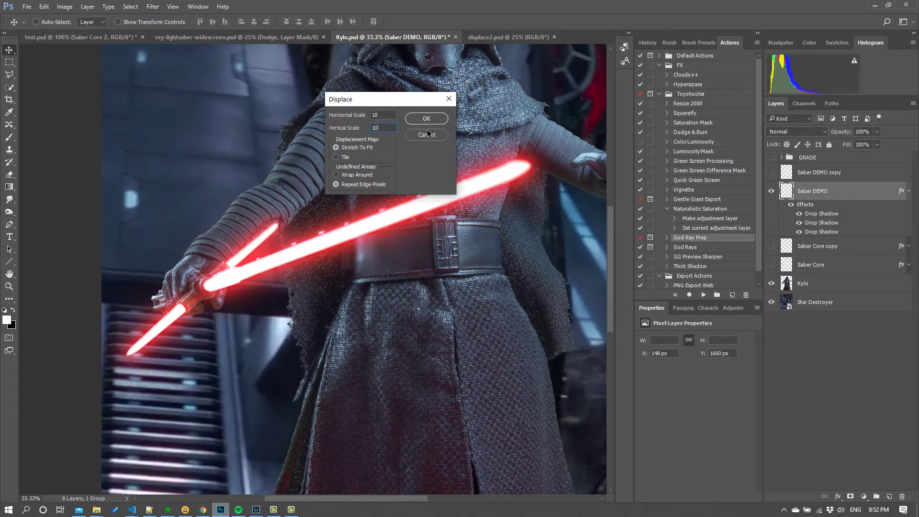
key(Return)
double_click(627, 113)
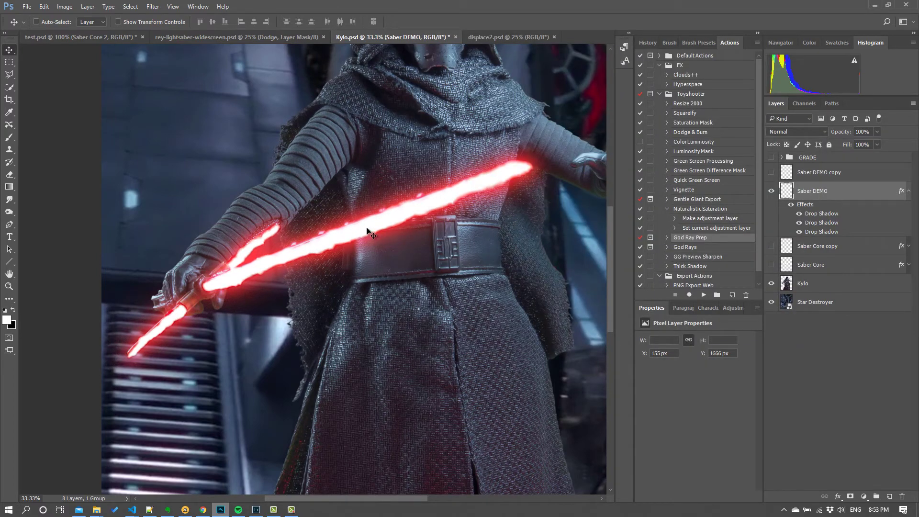
Nudge the displaced glow with the arrow keys until it lines up with the blade
key(Up)
key(Up)
key(Up)
key(Up)
key(Up)
key(Up)
key(Left)
key(Left)
key(Left)
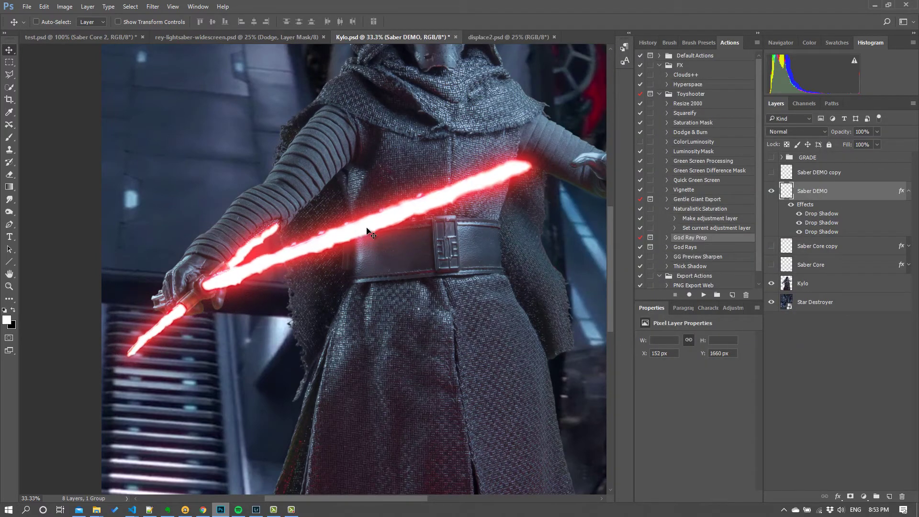
key(Left)
key(Left)
key(Left)
key(Up)
key(Up)
key(Up)
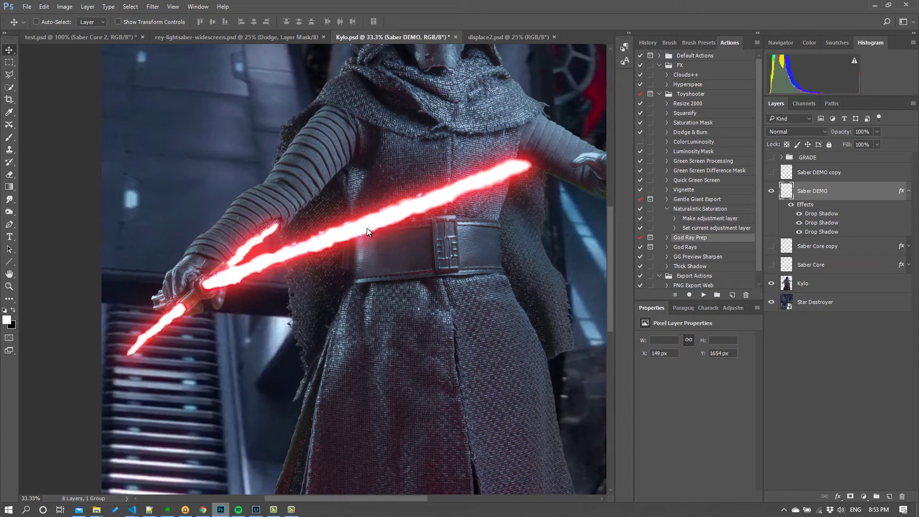
key(Down)
key(Down)
key(Down)
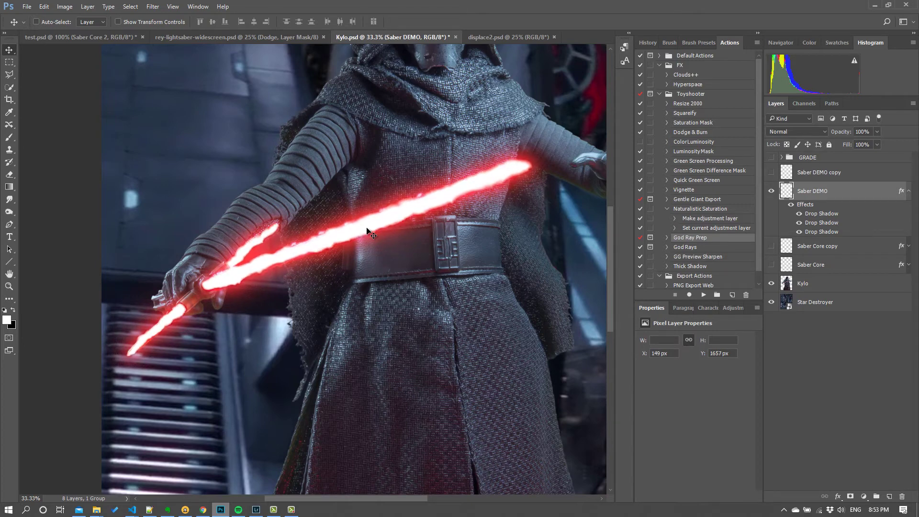
key(Down)
key(Down)
key(Down)
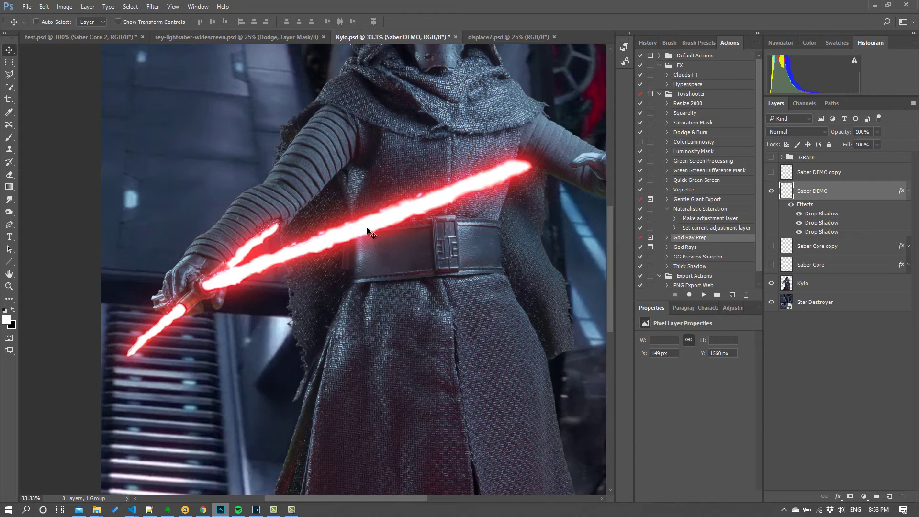
key(Left)
key(Left)
key(Left)
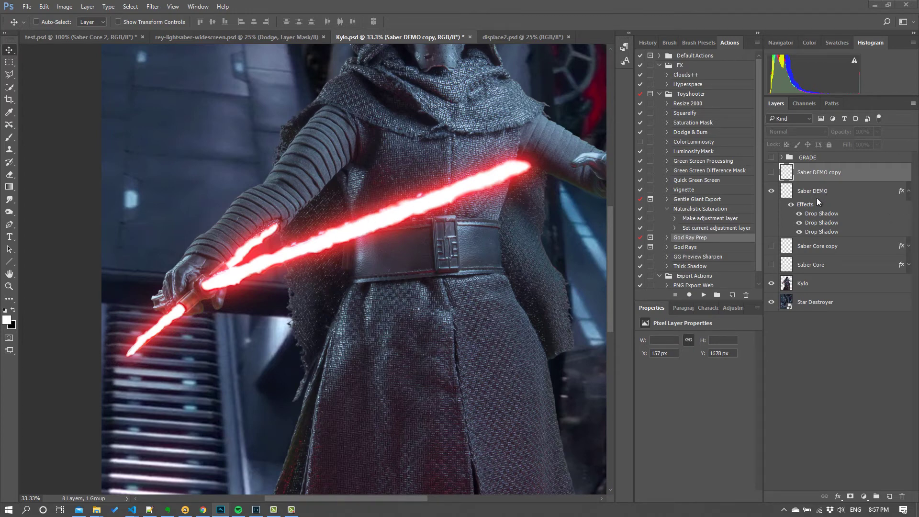
Copy the layer style from the Saber DEMO layer
click(830, 192)
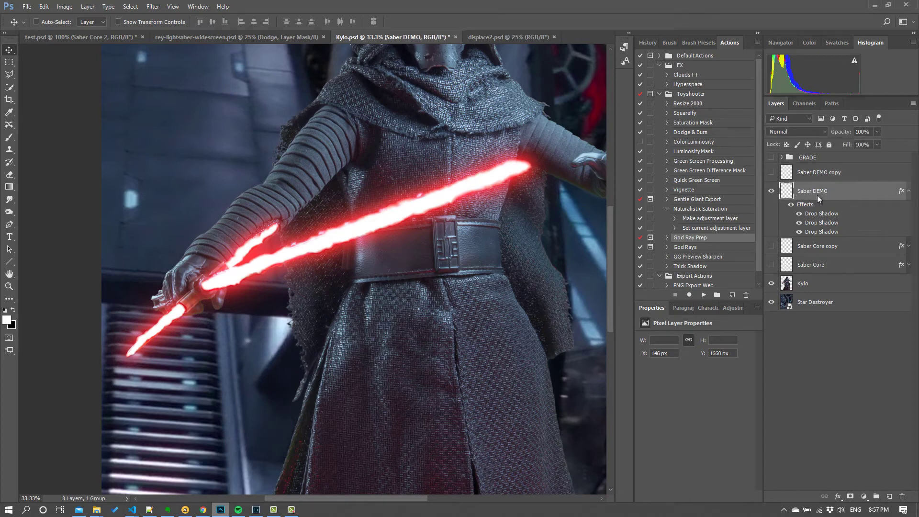
right_click(817, 195)
click(759, 315)
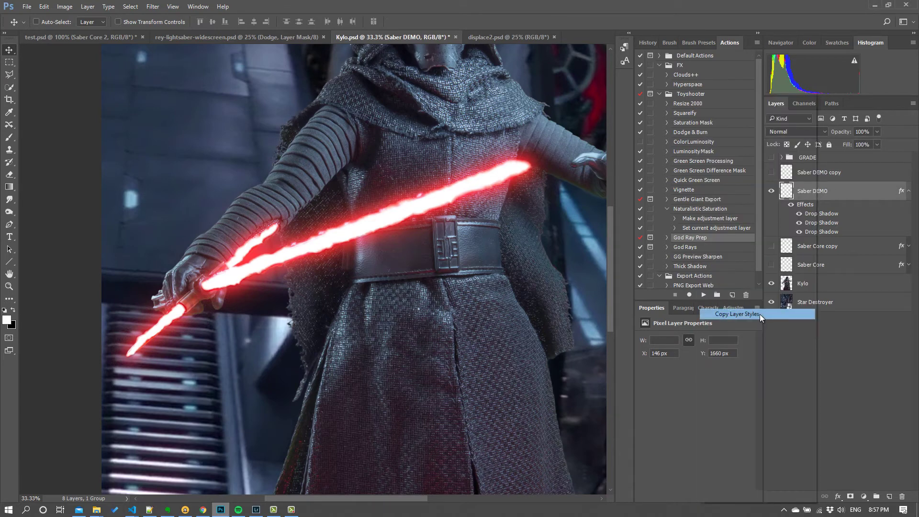
click(909, 194)
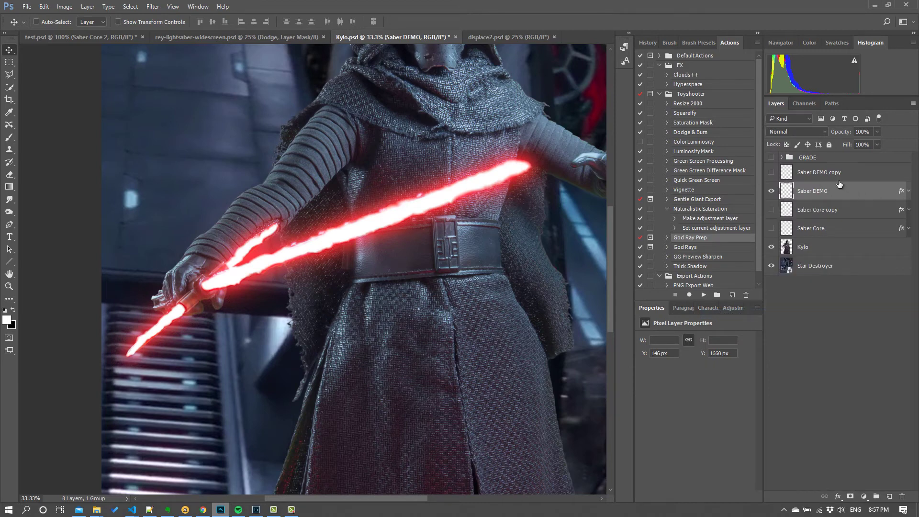
Show Saber DEMO copy, hide Saber DEMO, and paste the glow styles onto the copy
click(825, 176)
click(772, 173)
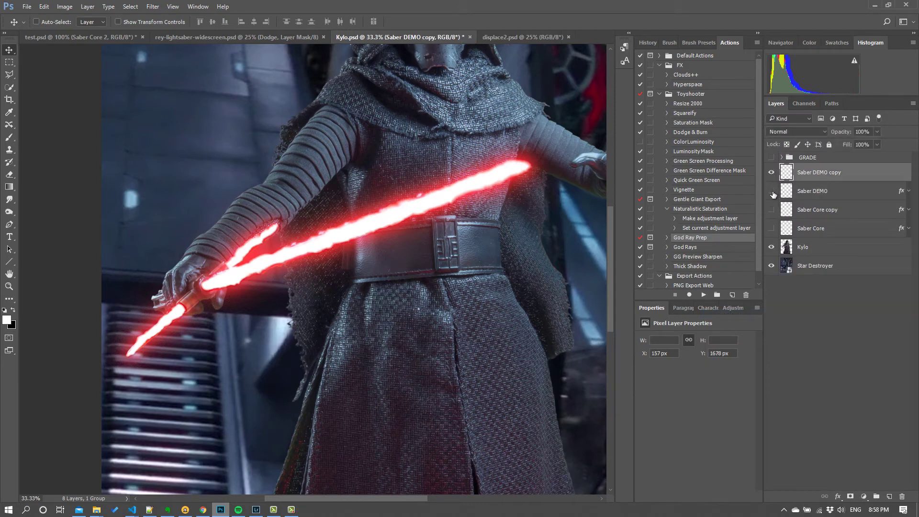
click(772, 192)
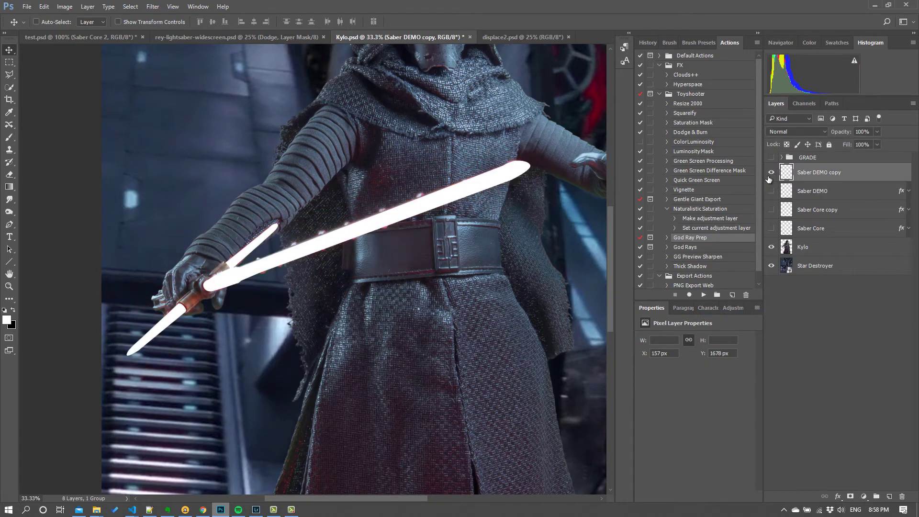
right_click(823, 174)
click(758, 326)
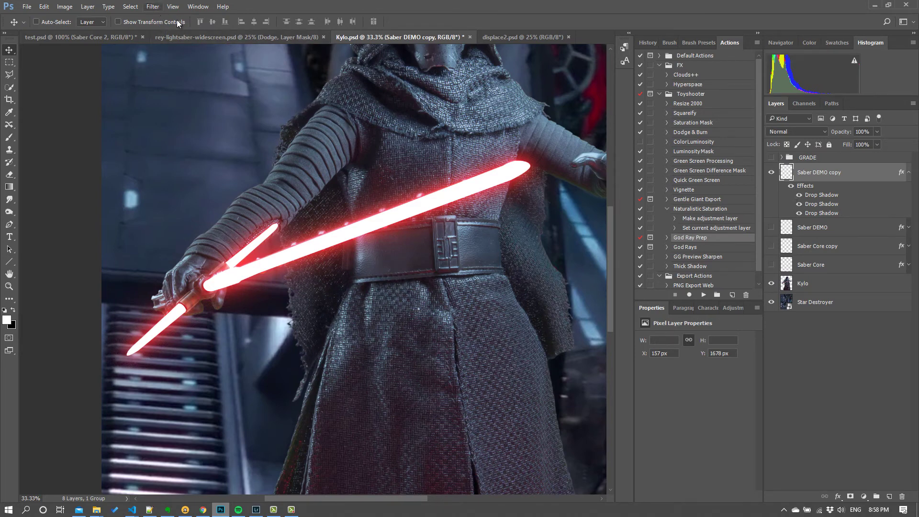
Apply a 7.6-pixel Gaussian Blur to the Saber DEMO copy layer
click(154, 7)
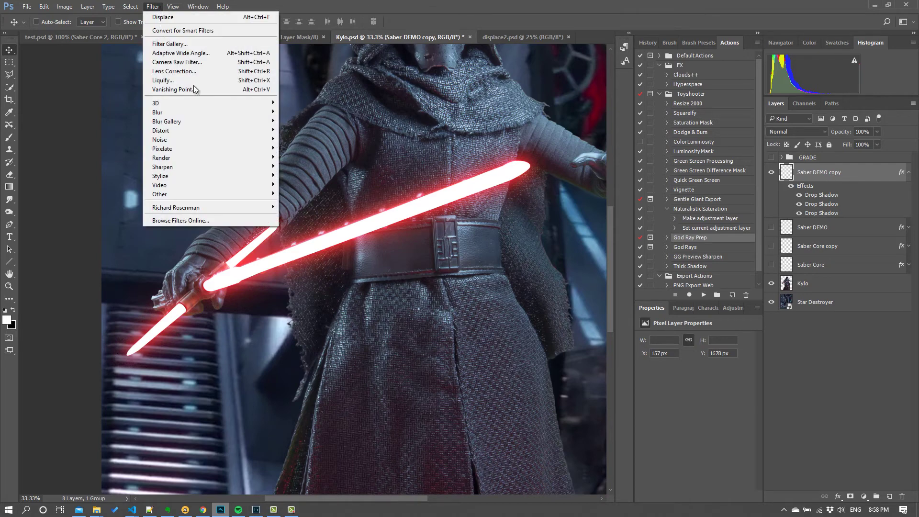
mouse_move(225, 114)
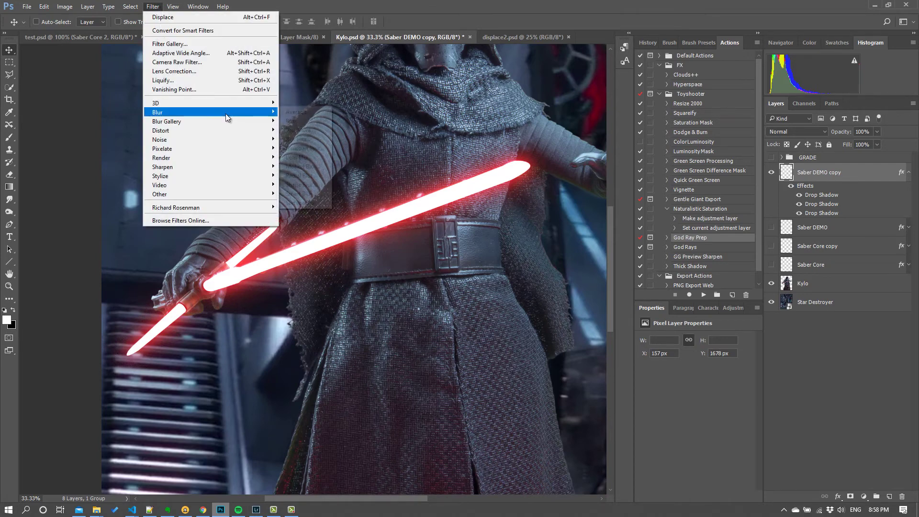
click(327, 148)
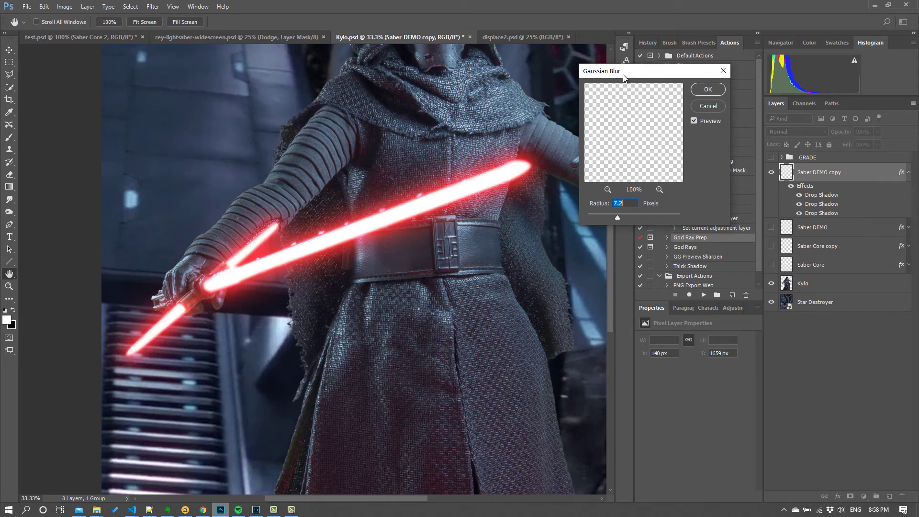
drag(624, 78, 621, 119)
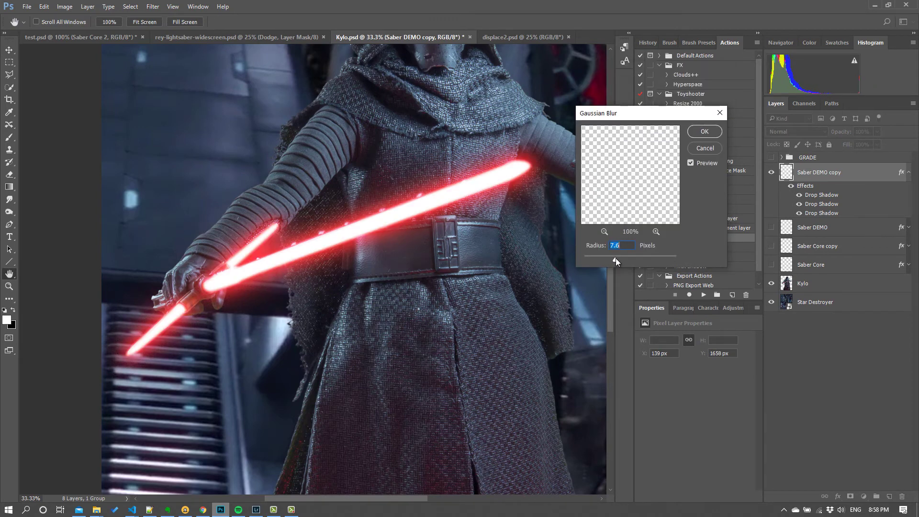
click(703, 132)
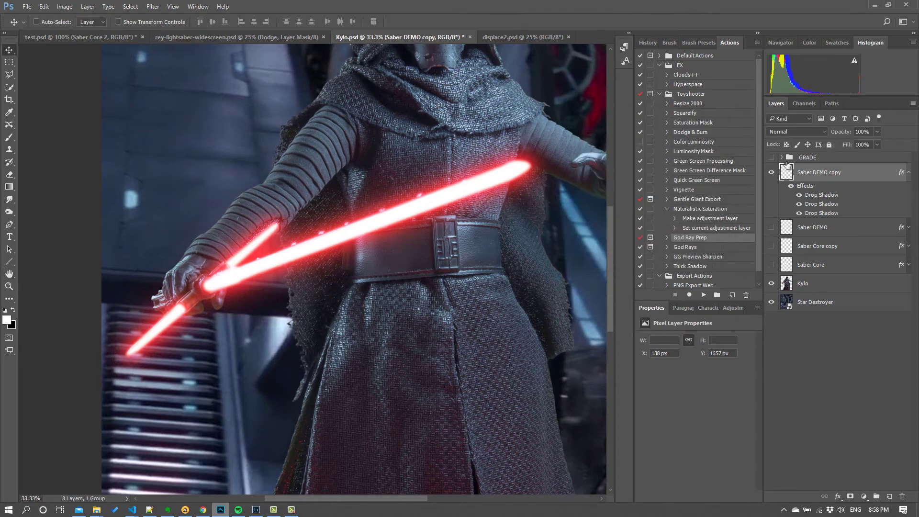
Rasterize the Saber DEMO copy's glow styles into its pixels and compare the result
right_click(819, 173)
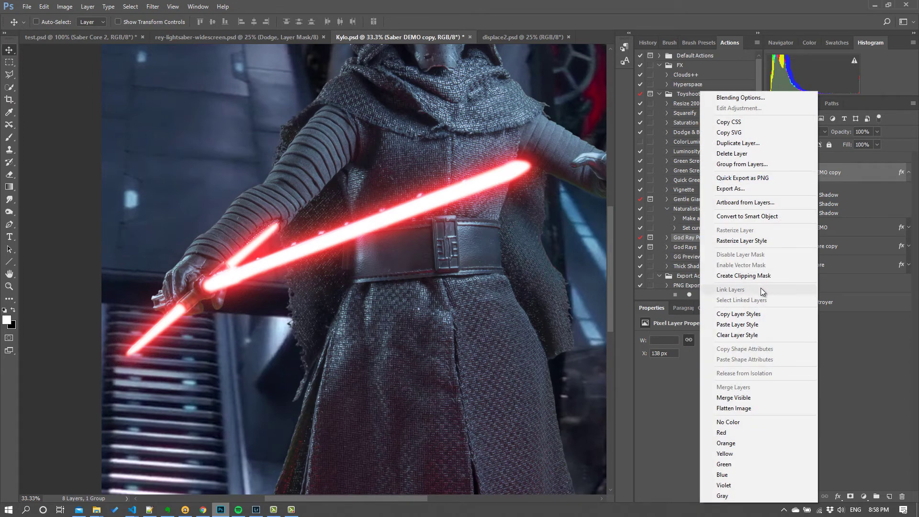
click(748, 239)
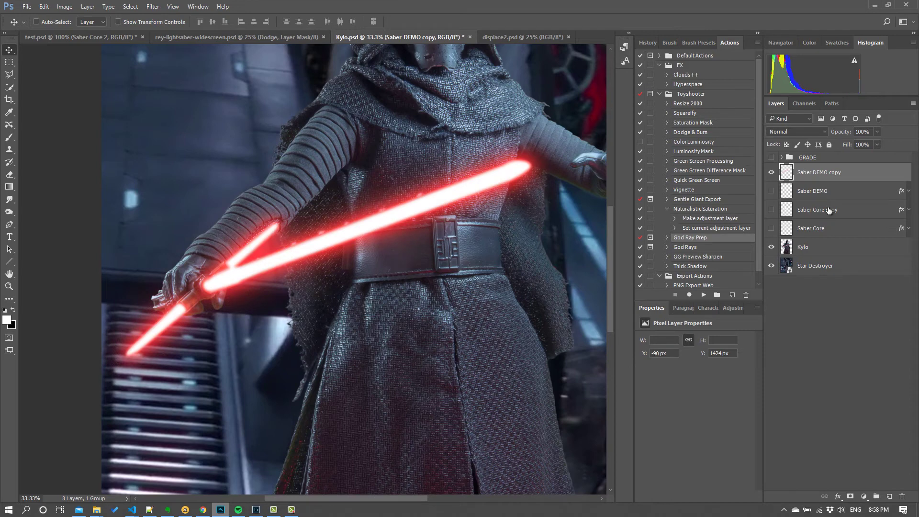
click(772, 172)
click(772, 172)
Displace the blade at Horizontal 7, Vertical 5 using displace2.psd as the map
click(153, 9)
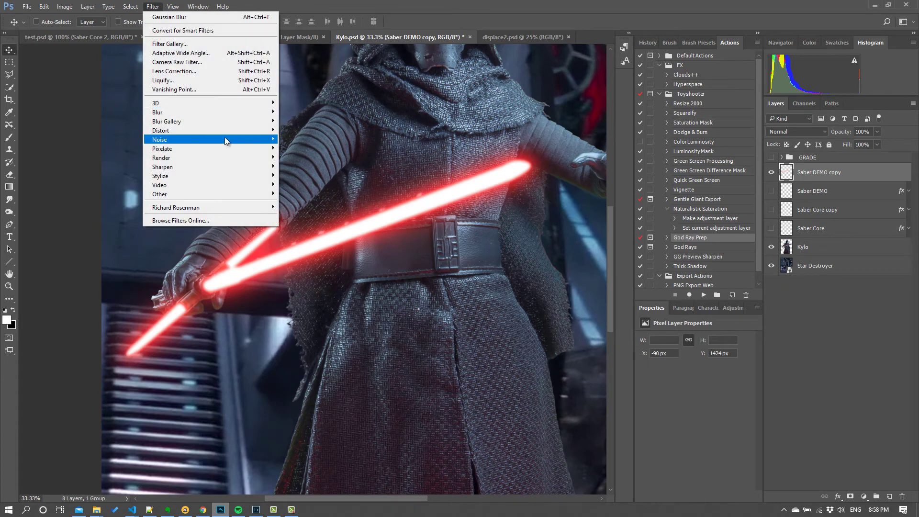
mouse_move(231, 131)
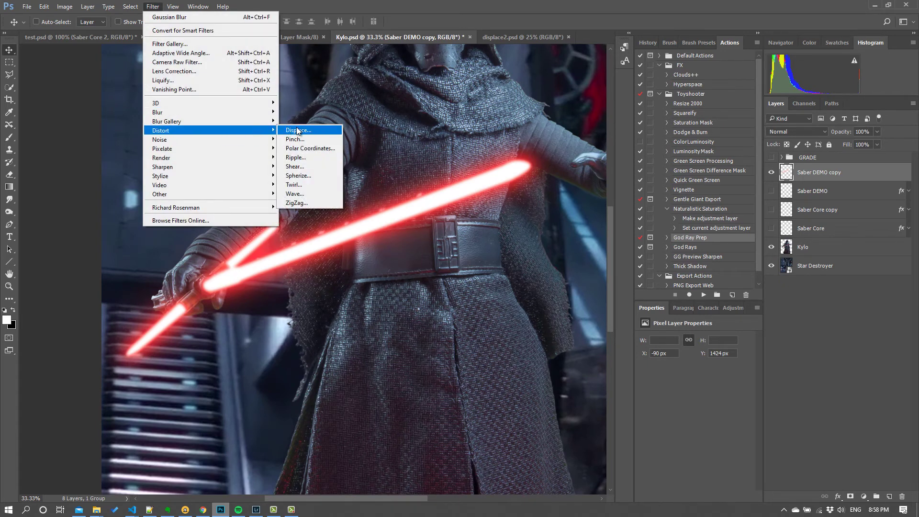
click(303, 129)
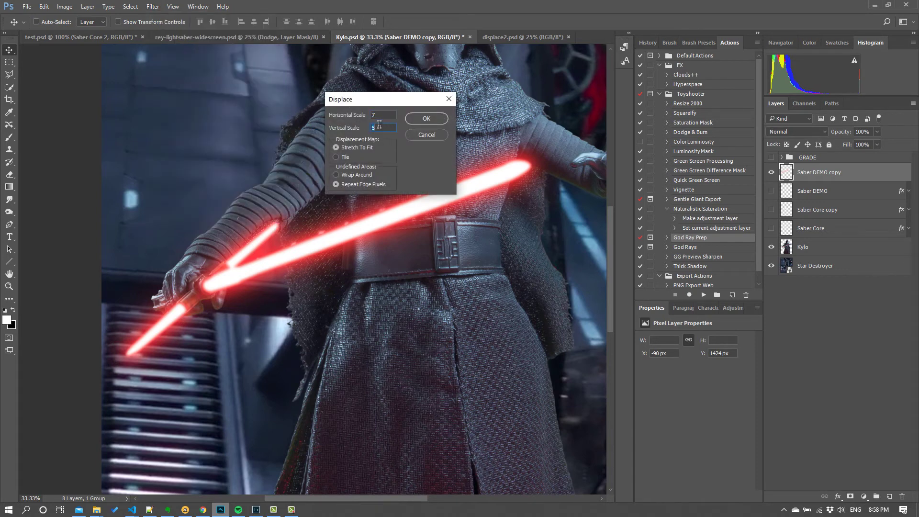
click(427, 121)
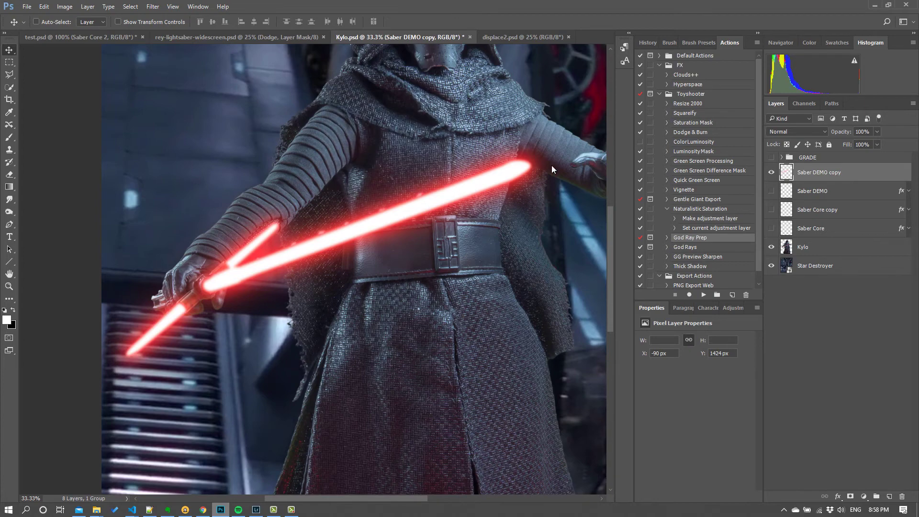
click(631, 132)
double_click(632, 135)
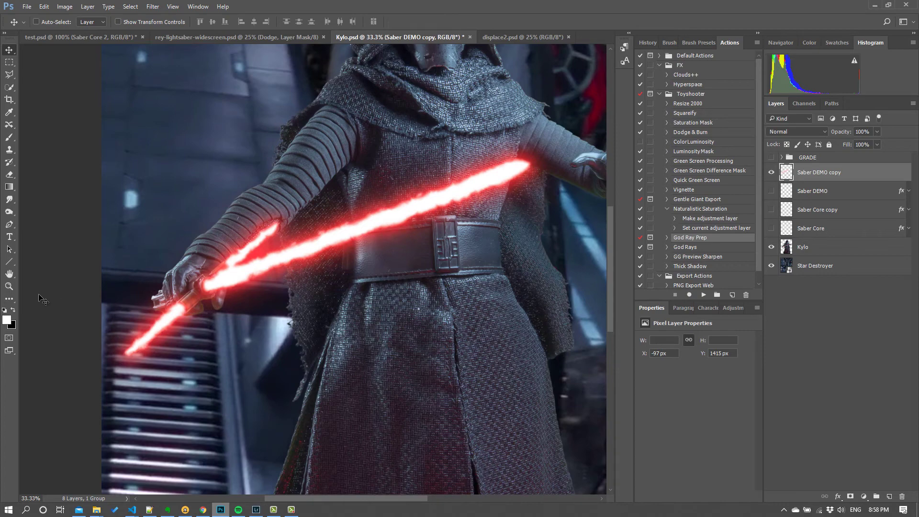
Zoom up to 100% on the displaced blade and crossguard to inspect the edges, then zoom back out
key(z)
click(245, 275)
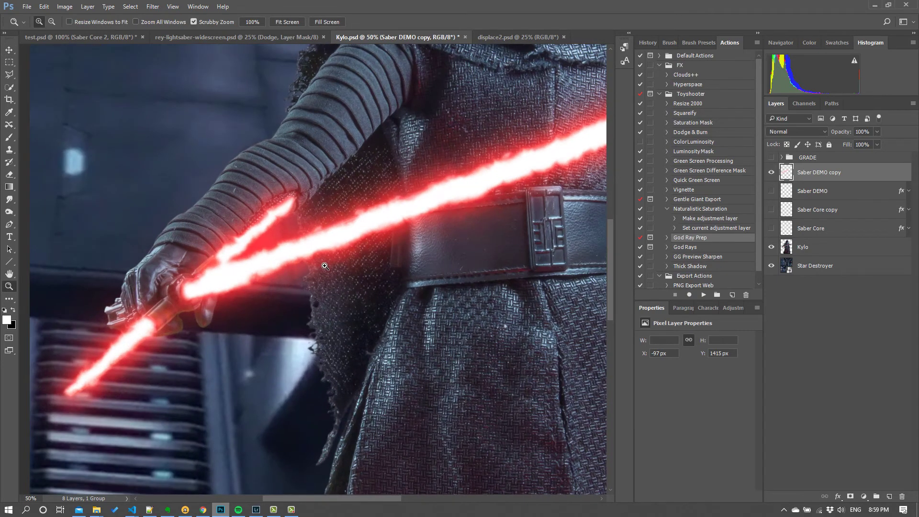
click(325, 266)
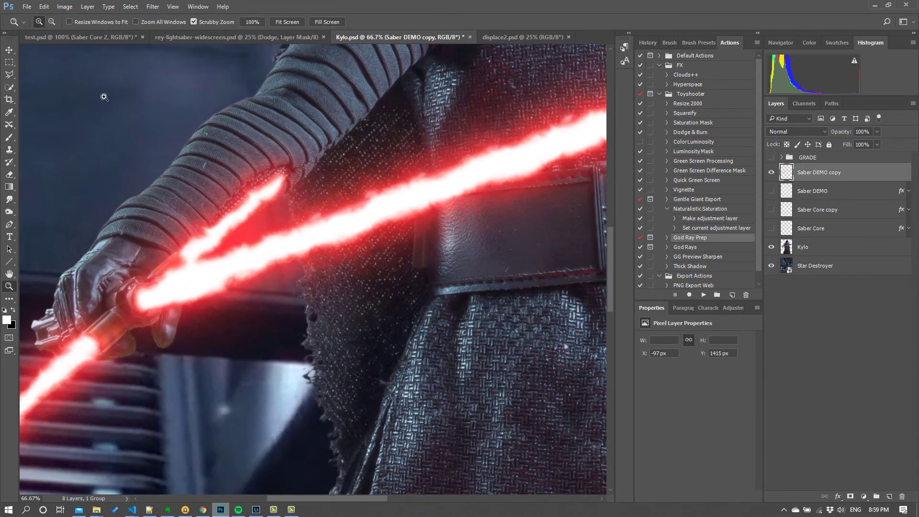
click(339, 237)
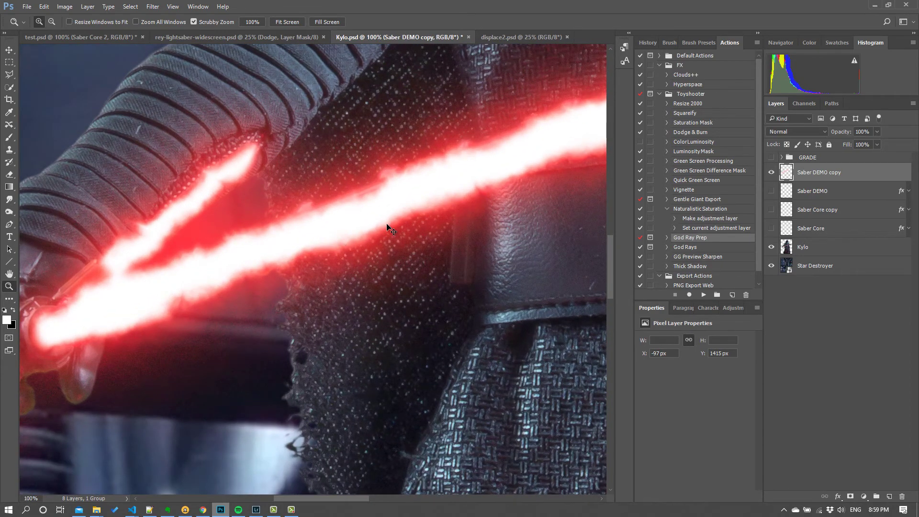
key(ctrl+minus)
key(ctrl+minus)
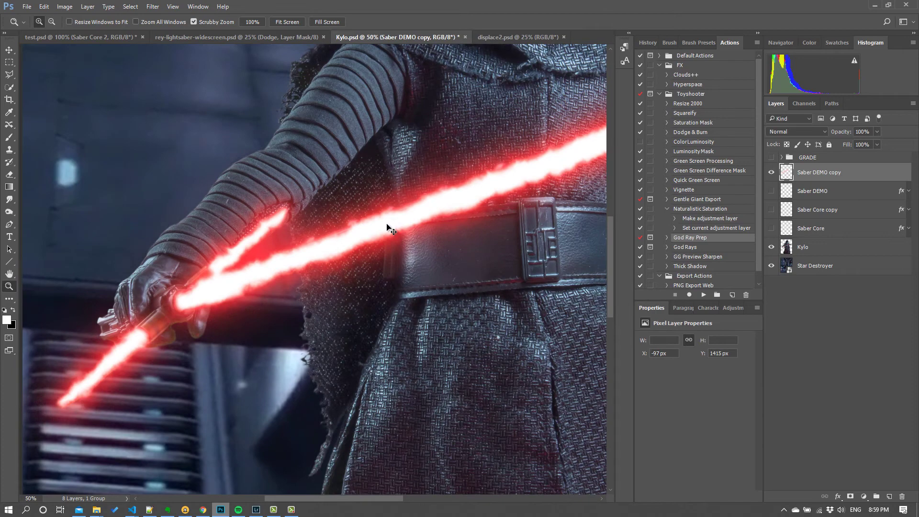
click(387, 227)
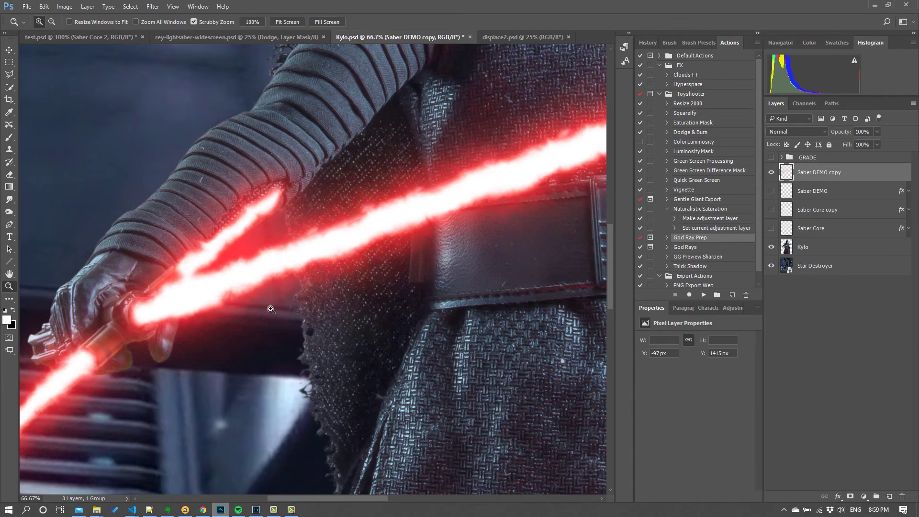
key(ctrl+minus)
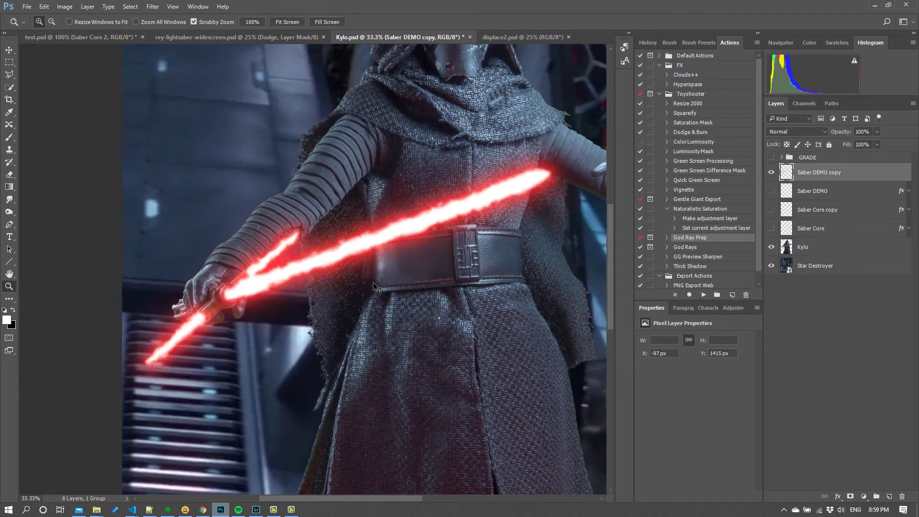
Undo the displacement, re-run Displace at scale 7 with displace2.psd, then undo it again
key(ctrl+z)
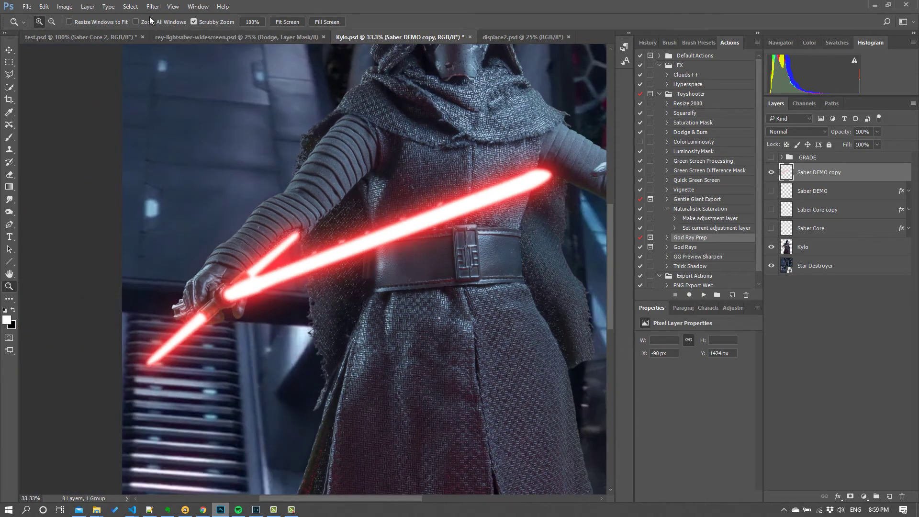
click(153, 6)
mouse_move(264, 133)
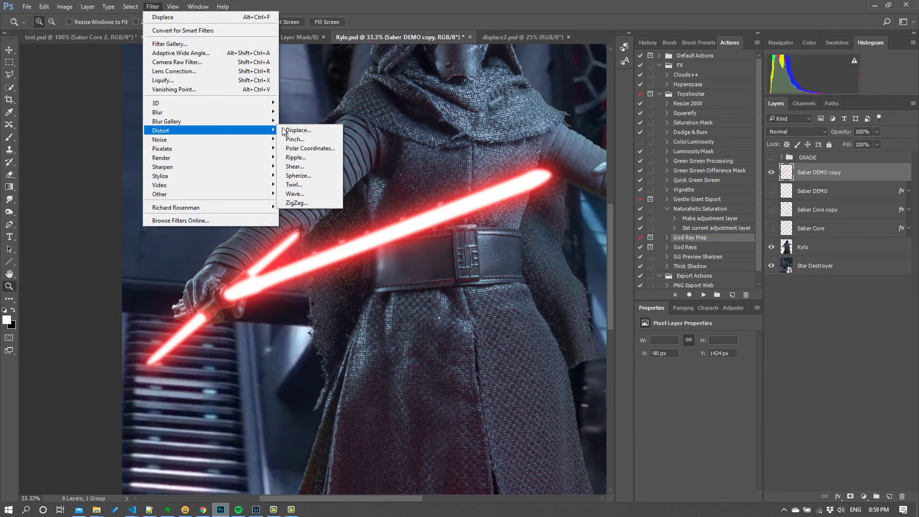
click(300, 129)
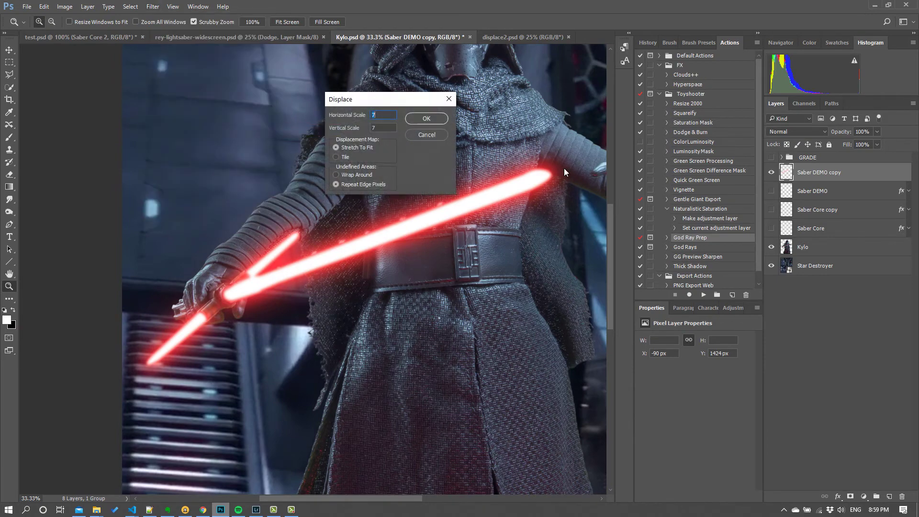
click(431, 119)
double_click(579, 120)
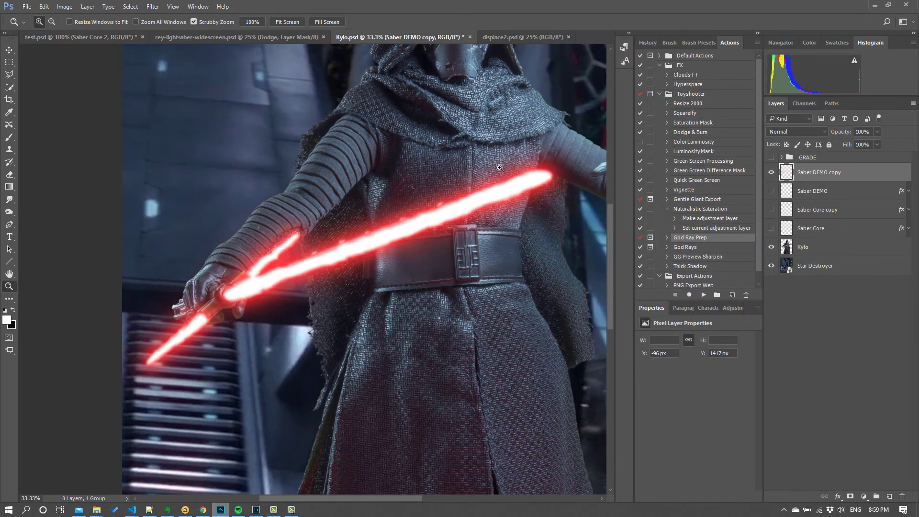
key(ctrl+z)
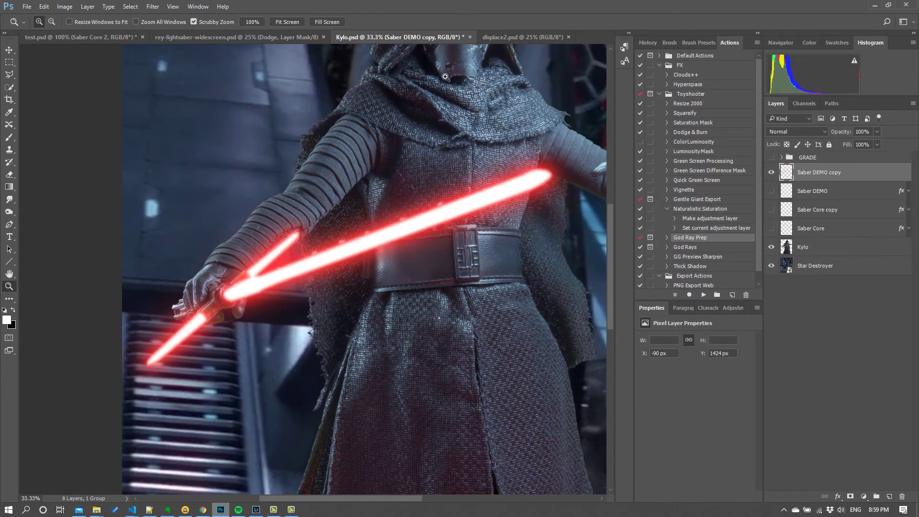
Reapply the last filter to the displace2 noise map for dark contour lines and save it
click(529, 42)
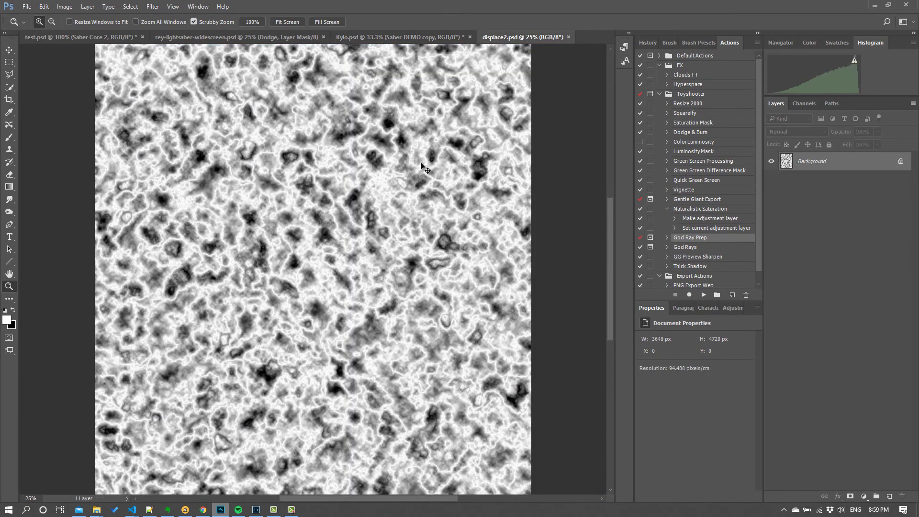
key(ctrl+f)
key(ctrl+s)
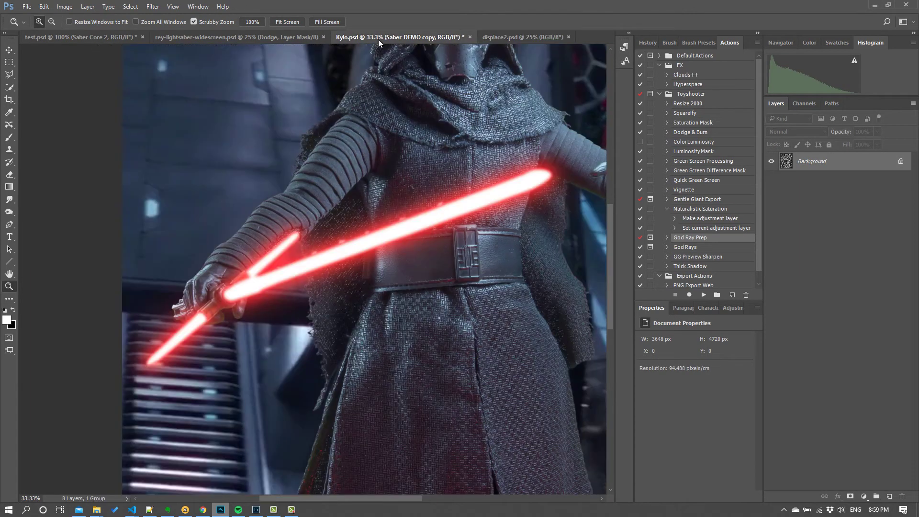
In Kylo.psd, displace the saber blade at scale 7 using the updated displace2.psd map
click(383, 37)
click(152, 7)
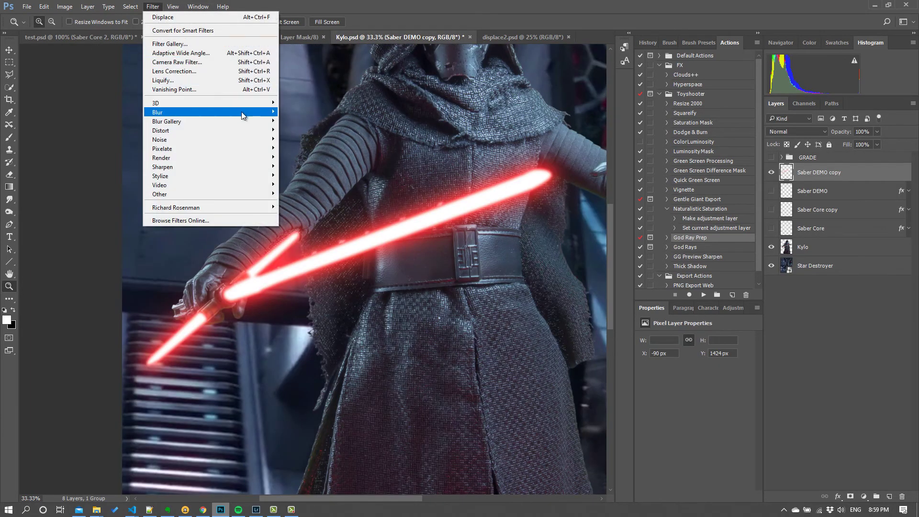
mouse_move(245, 131)
click(290, 131)
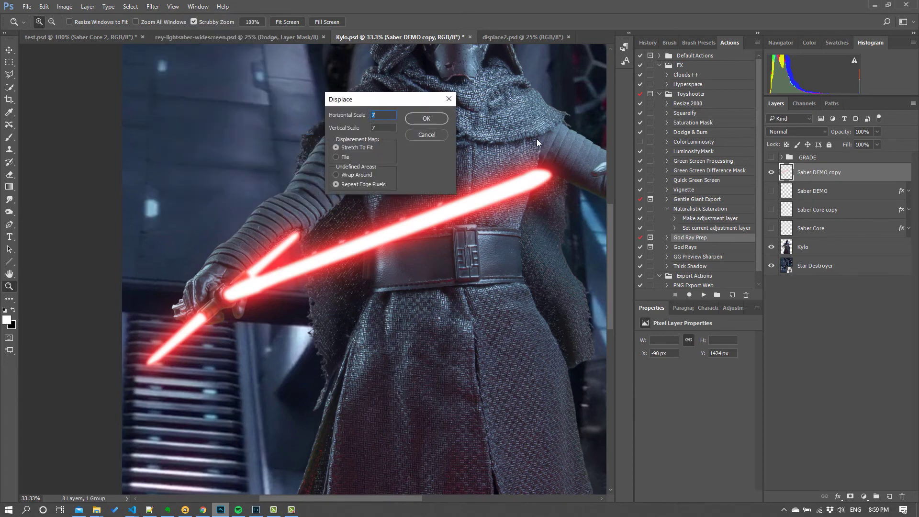
click(429, 116)
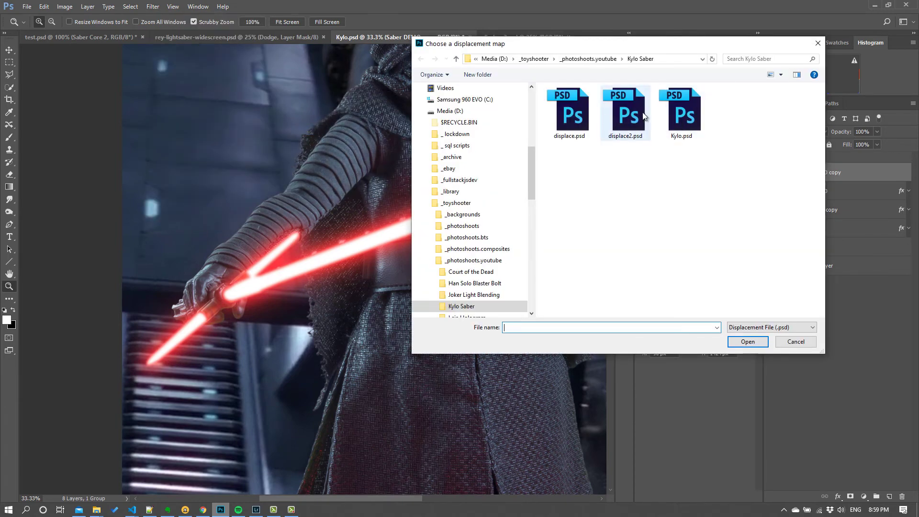
double_click(634, 110)
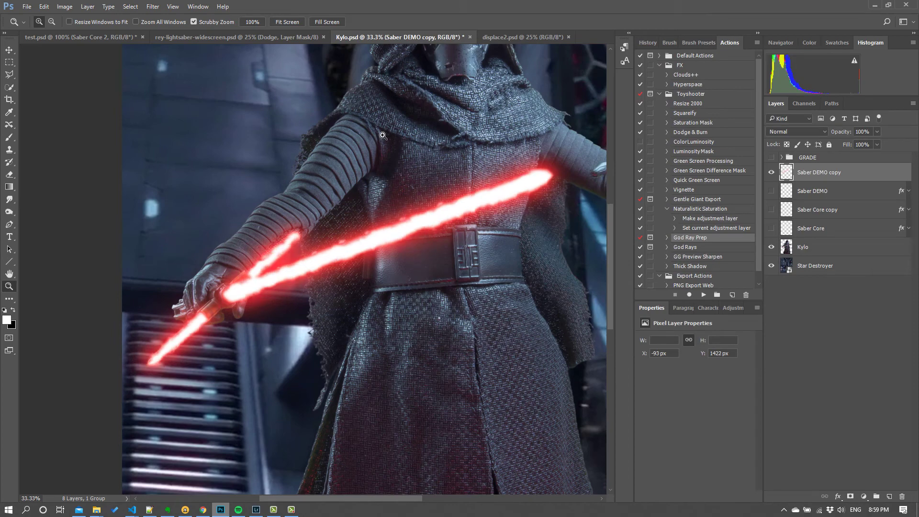
click(386, 252)
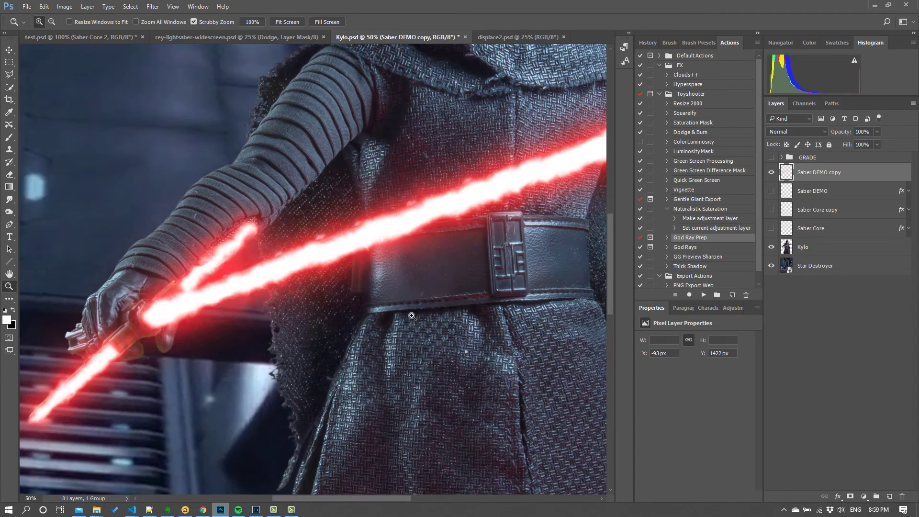
mouse_move(356, 499)
mouse_down()
mouse_move(387, 502)
mouse_move(349, 498)
mouse_up()
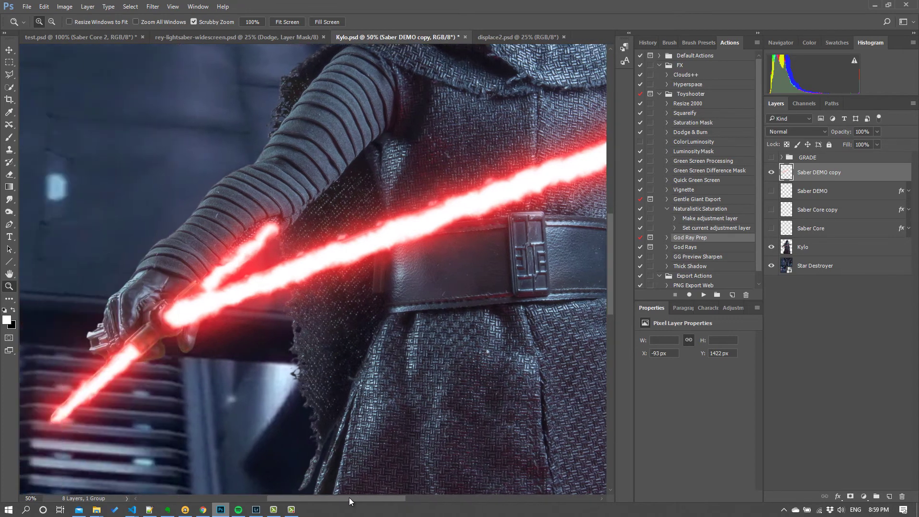
alt+click(346, 287)
alt+click(347, 287)
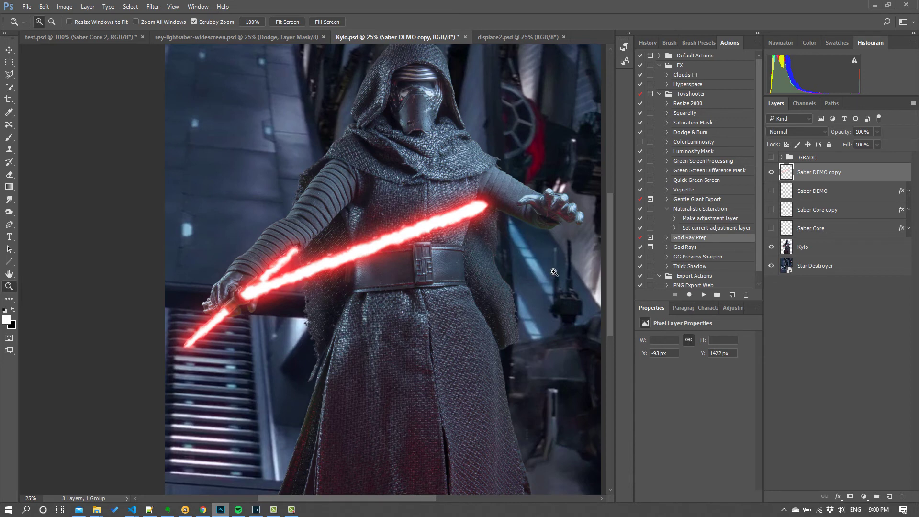
Make the GRADE group visible for a teal grade, then zoom in near the saber hilt
click(771, 157)
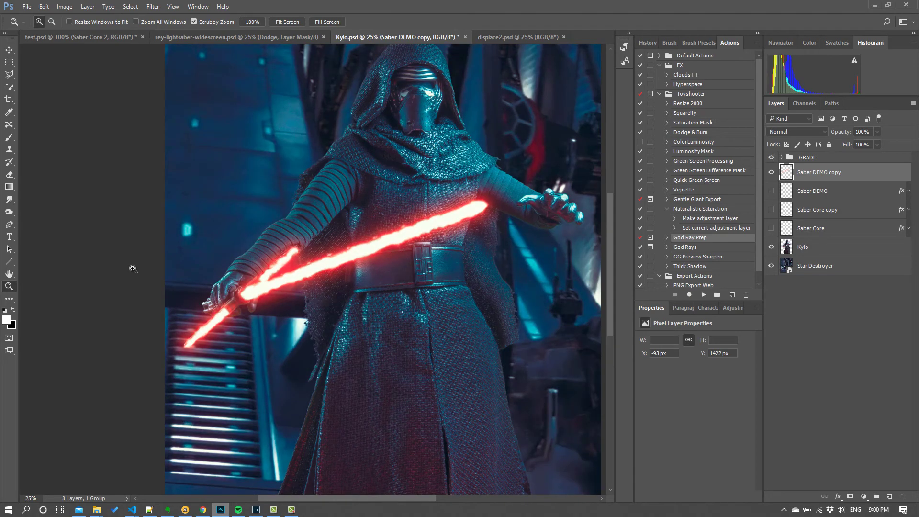
click(246, 291)
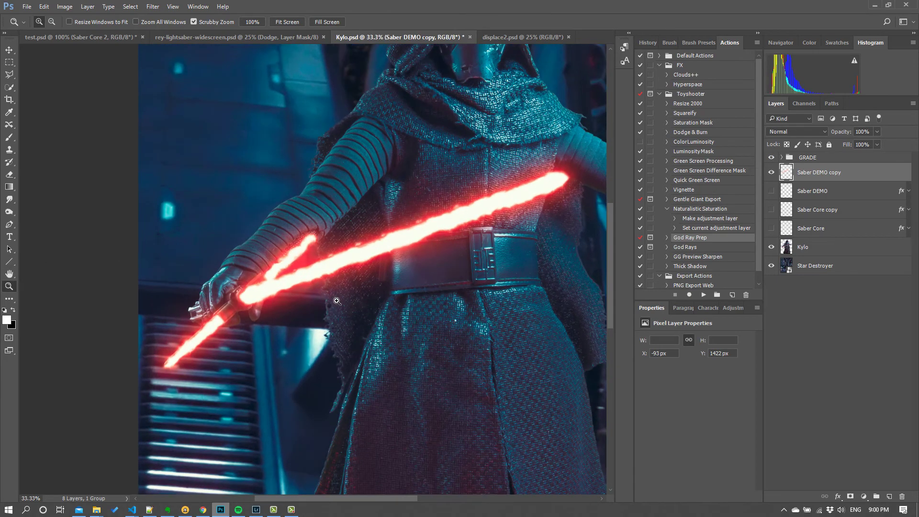
drag(608, 283, 613, 270)
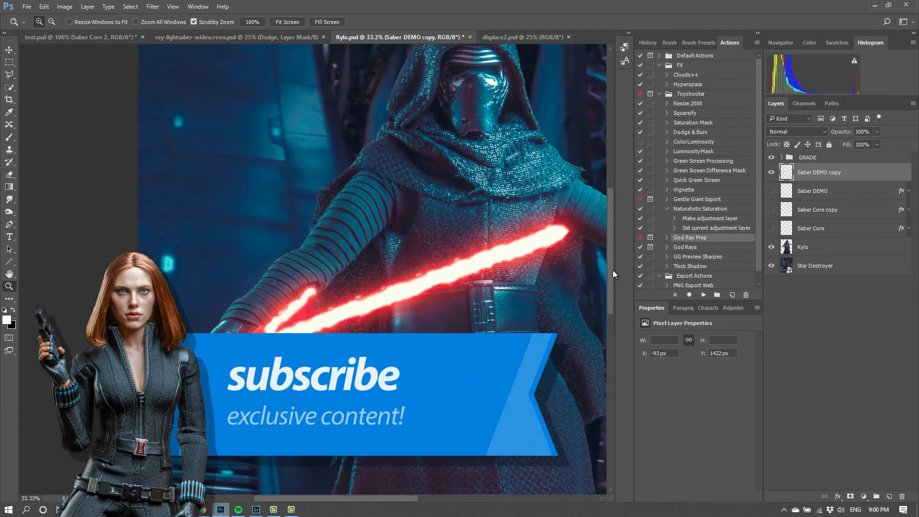